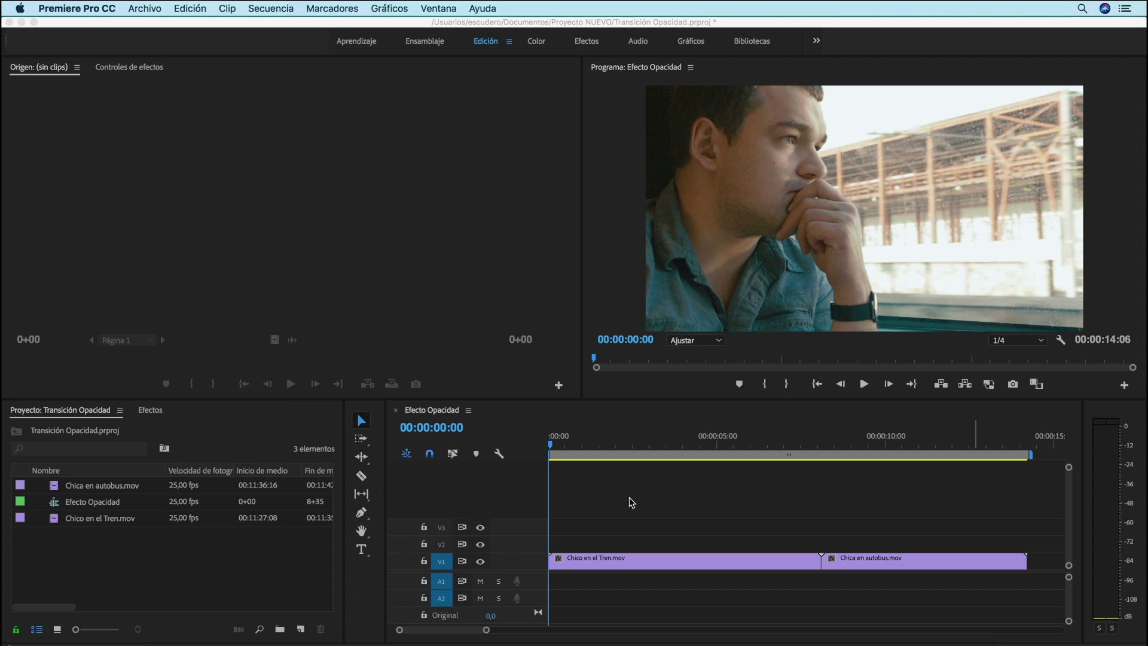
# Step: Copy the Chico en el Tren clip using the right-click Copiar command
pyautogui.moveTo(552, 444)
pyautogui.mouseDown()
pyautogui.moveTo(866, 470)
pyautogui.moveTo(1016, 446)
pyautogui.mouseUp()
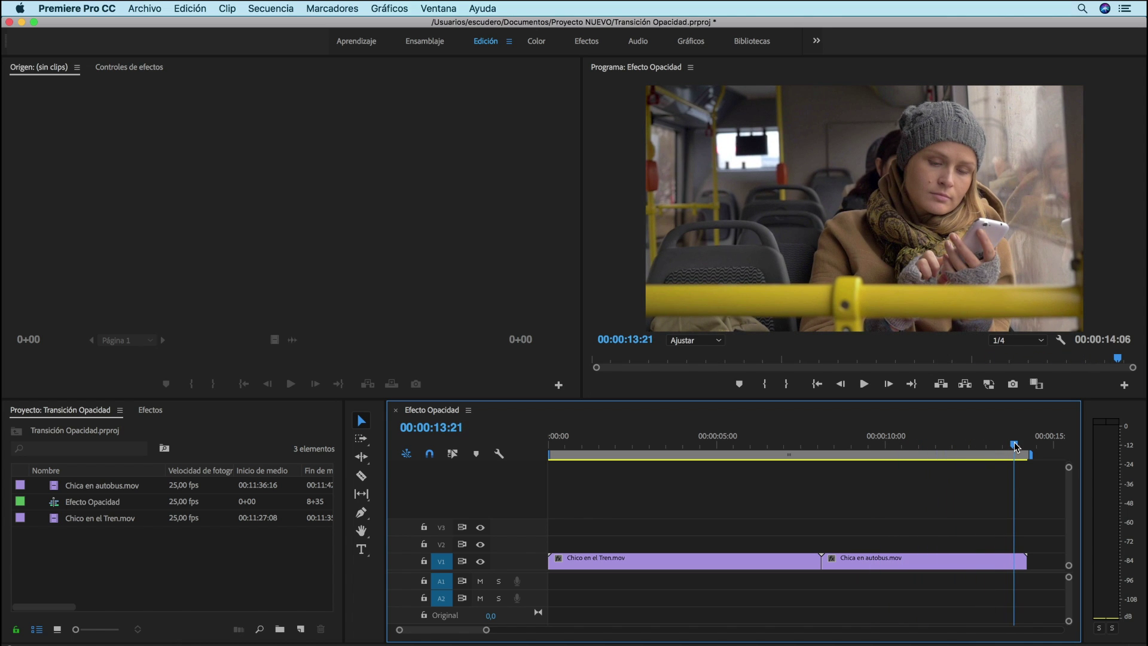
pyautogui.moveTo(1015, 446); pyautogui.dragTo(814, 460)
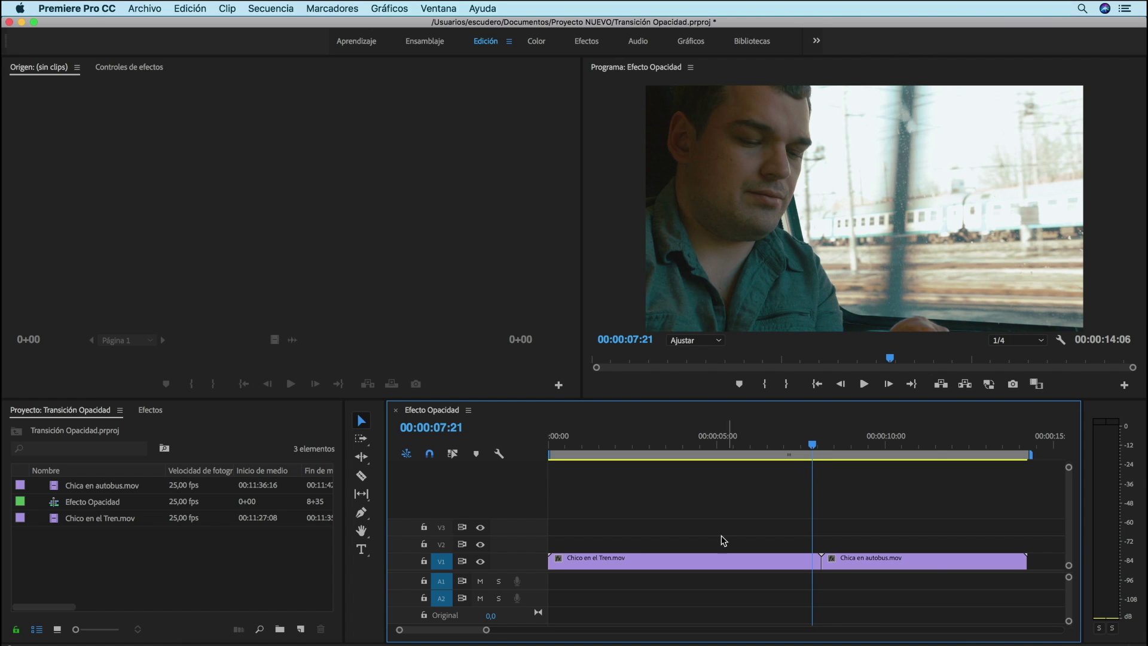
pyautogui.rightClick(703, 561)
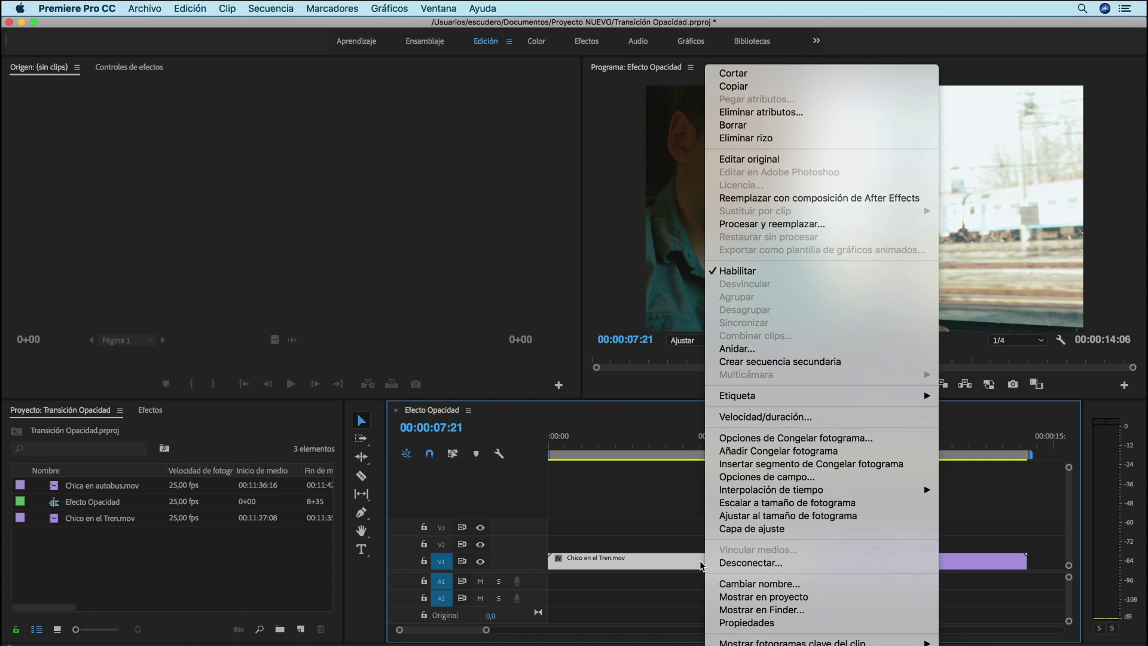
pyautogui.click(743, 87)
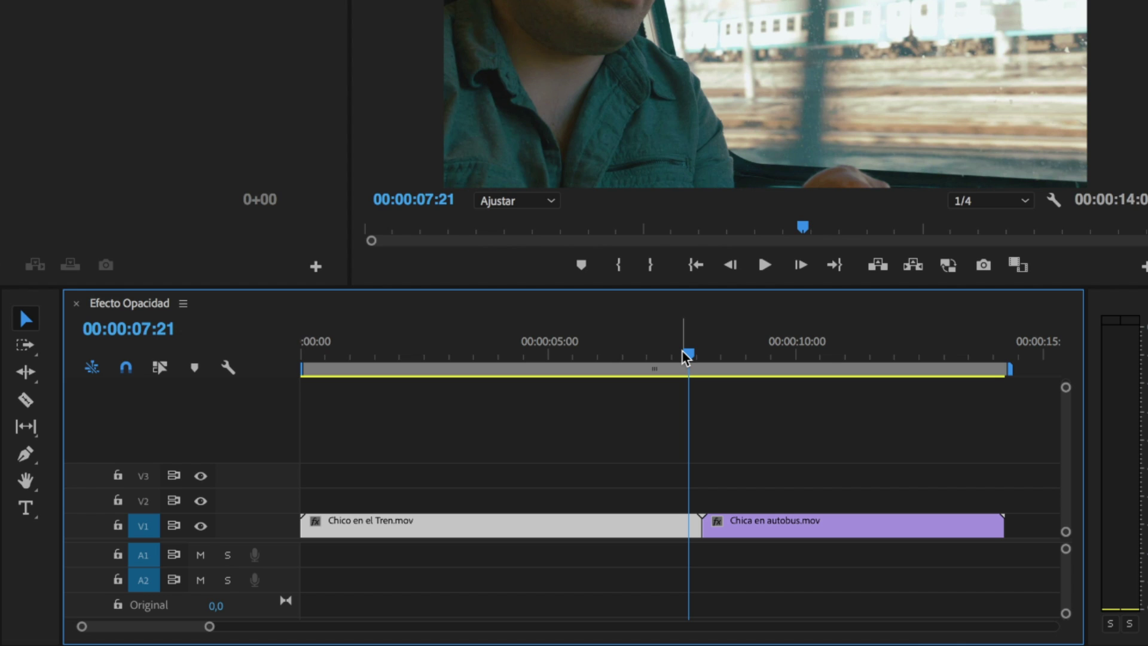
# Step: Undo the stray pasted clip on V2 and return the playhead to the sequence start
pyautogui.hotkey('ctrl', 'v')
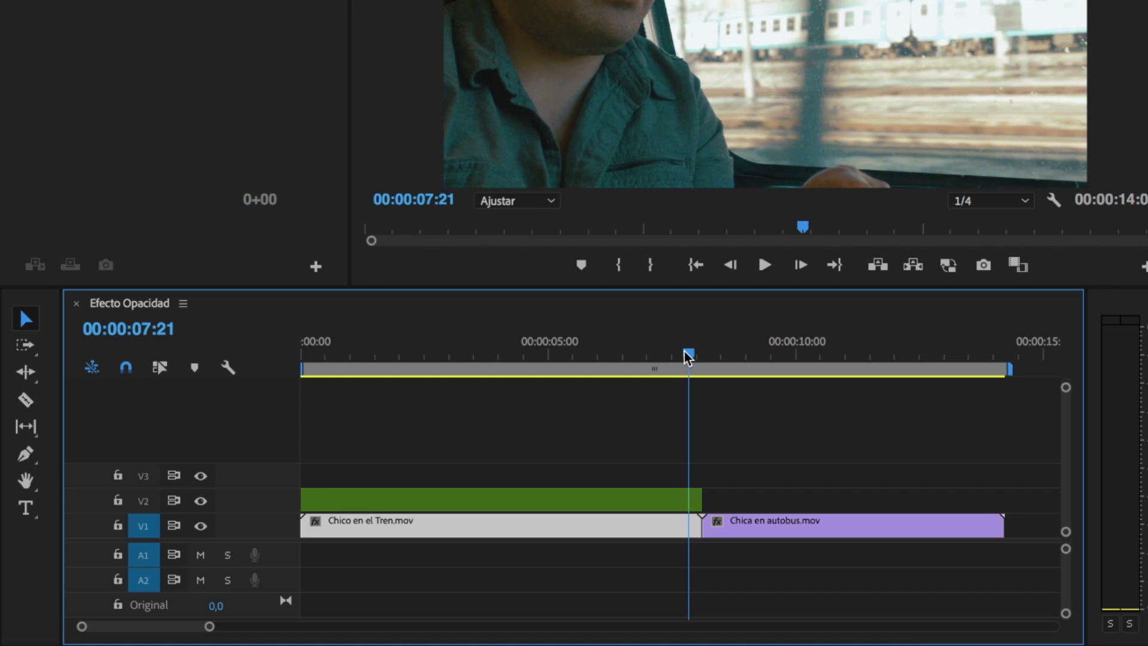
pyautogui.hotkey('ctrl', 'z')
pyautogui.moveTo(688, 357); pyautogui.dragTo(270, 324)
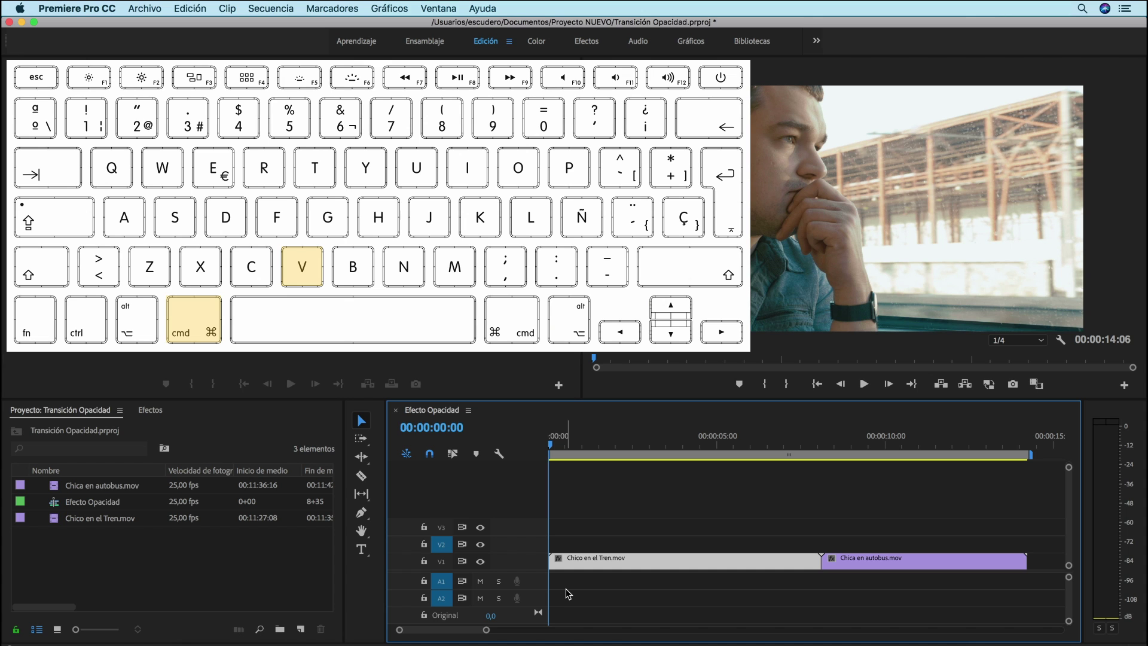
# Step: Duplicate Chico en el Tren onto V2, aligned at 00:00:00:00 above the original
pyautogui.press('super+v')
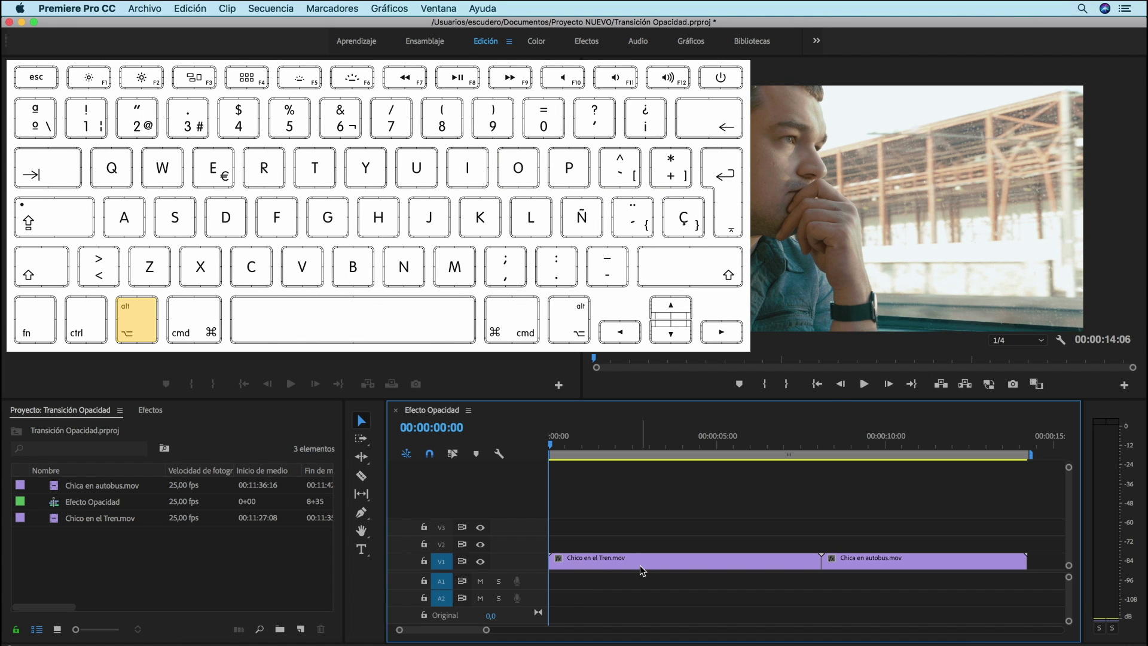
pyautogui.moveTo(640, 565); pyautogui.dragTo(840, 530)
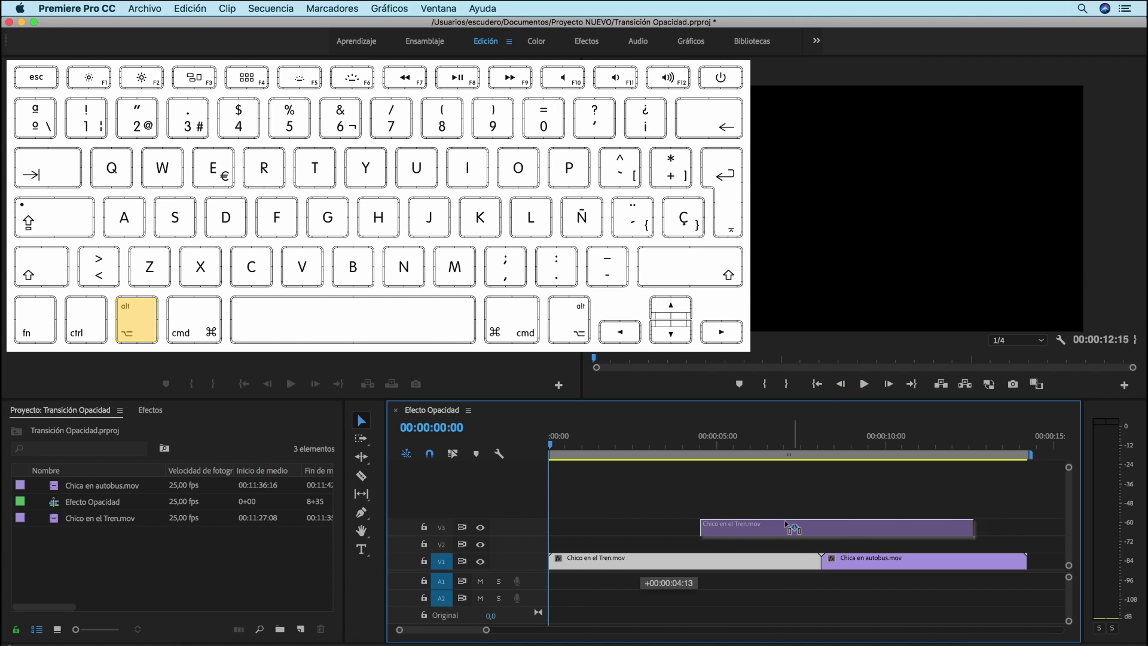
pyautogui.moveTo(637, 538); pyautogui.dragTo(636, 547)
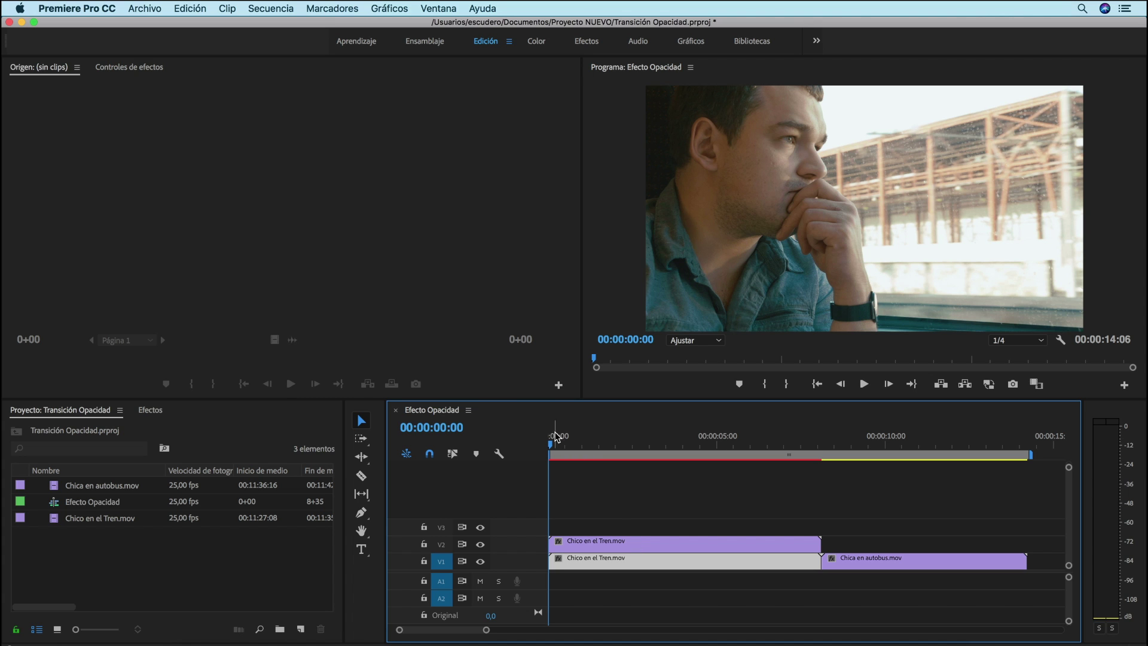
# Step: Select the V2 train clip and add a free-form Máscara (1) to its Opacidad
pyautogui.moveTo(553, 443); pyautogui.dragTo(622, 451)
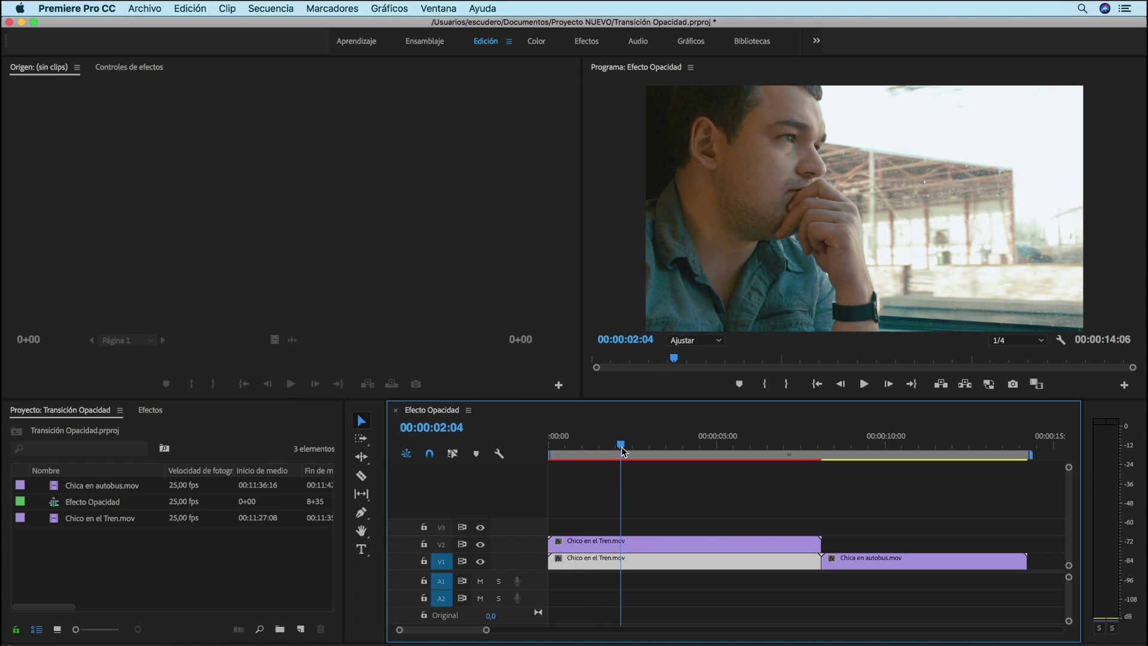
pyautogui.click(651, 546)
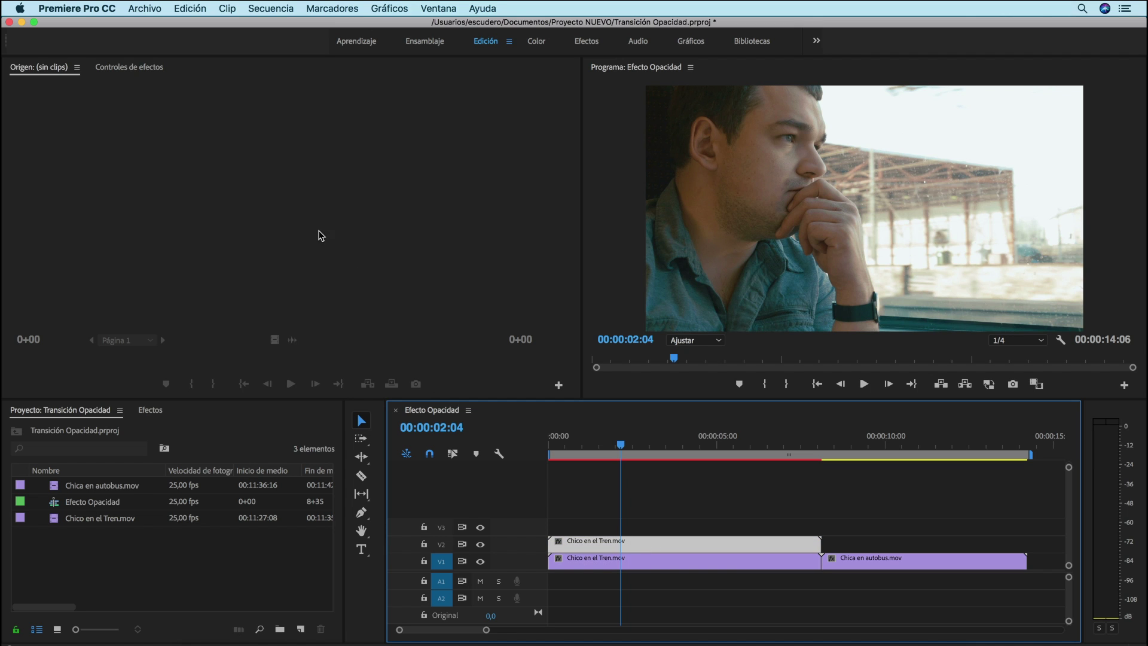
pyautogui.click(155, 72)
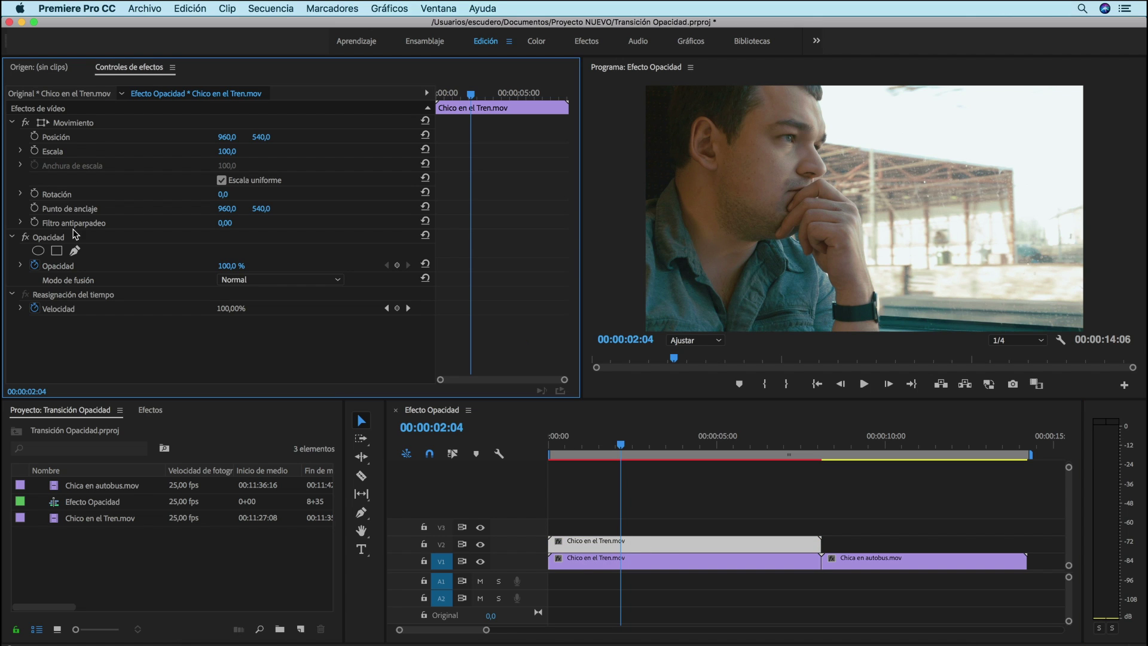
pyautogui.click(72, 237)
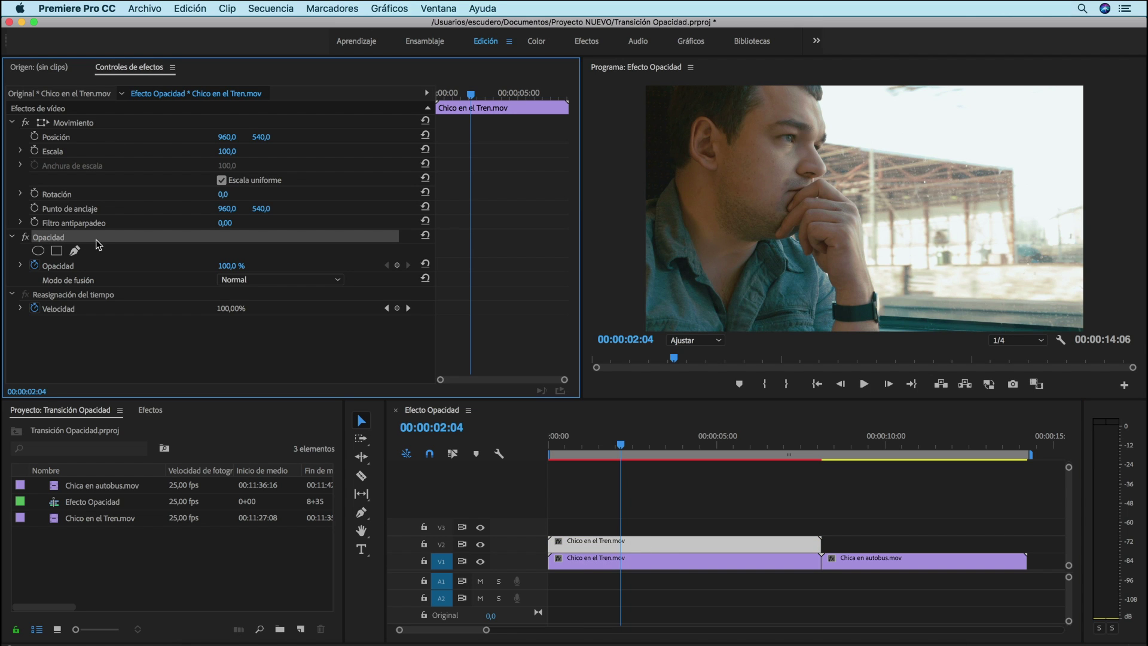
pyautogui.click(75, 250)
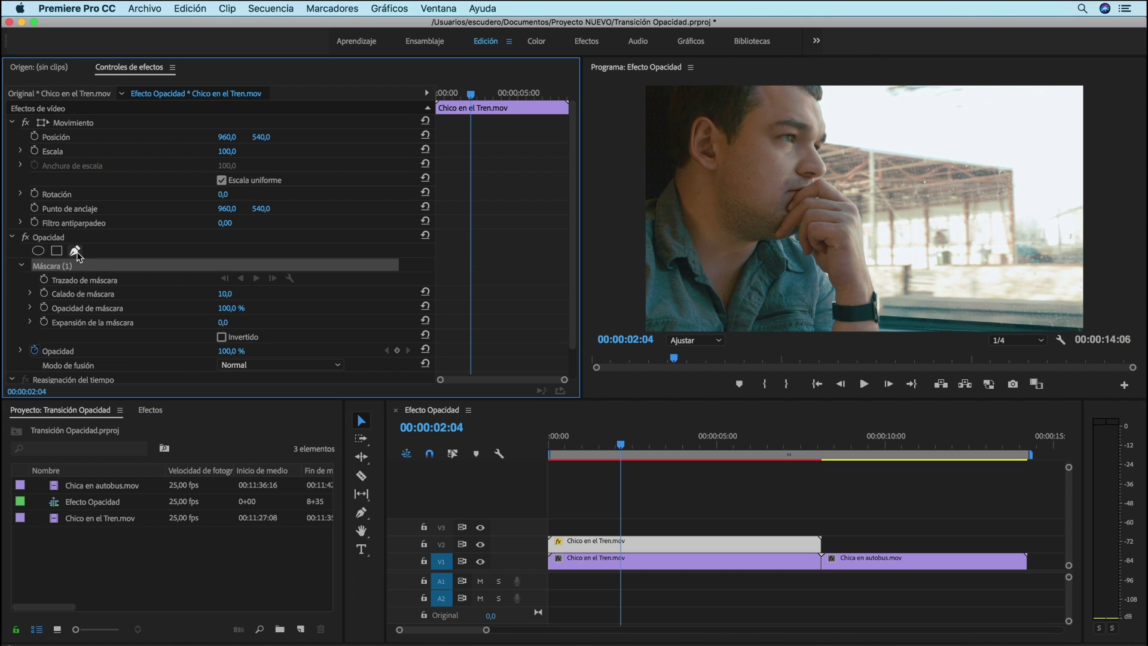
# Step: At 50% monitor zoom, draw a closed mask around the station area right of the man
pyautogui.click(720, 340)
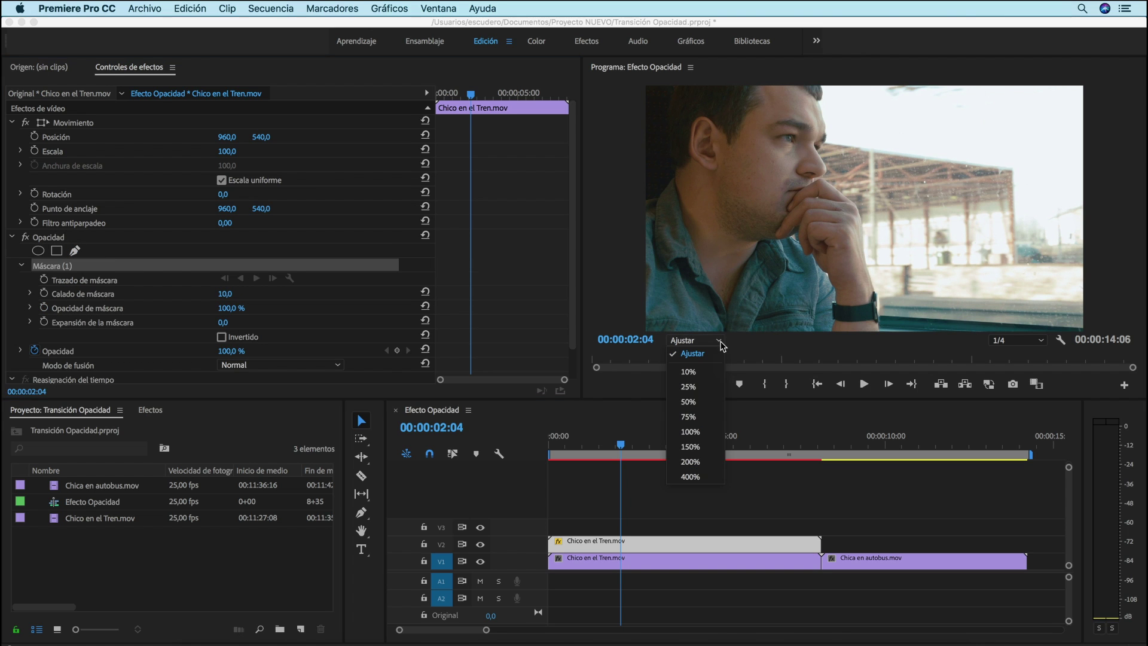
pyautogui.click(688, 402)
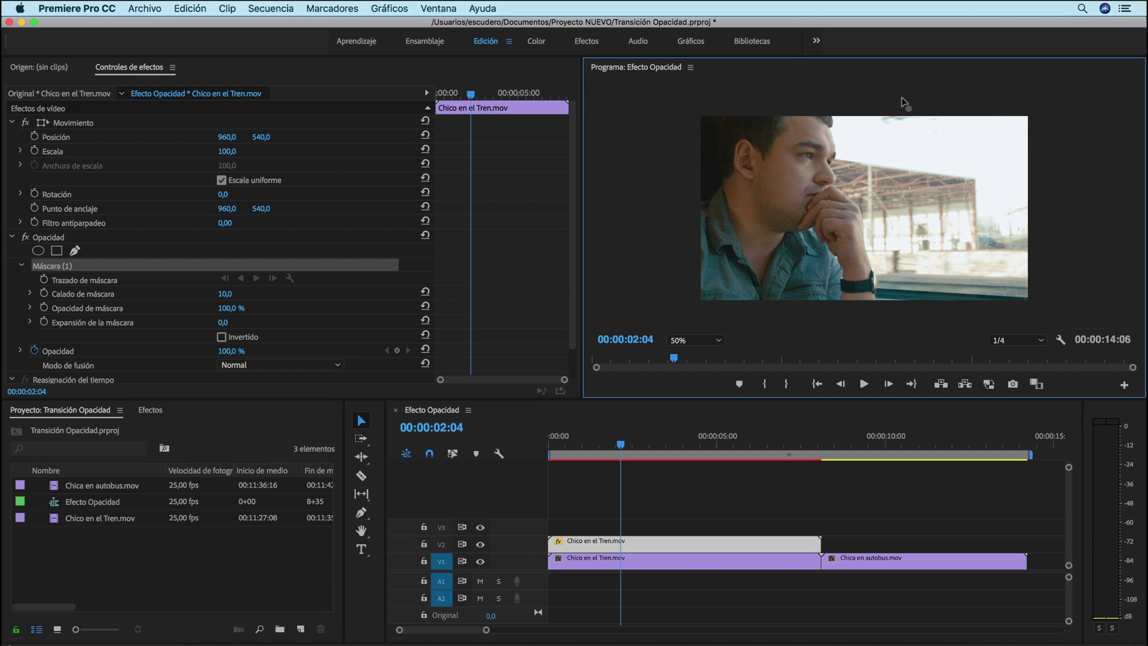
pyautogui.click(864, 126)
pyautogui.click(865, 169)
pyautogui.click(873, 210)
pyautogui.click(887, 261)
pyautogui.click(891, 291)
pyautogui.click(893, 315)
pyautogui.click(1063, 308)
pyautogui.click(1062, 100)
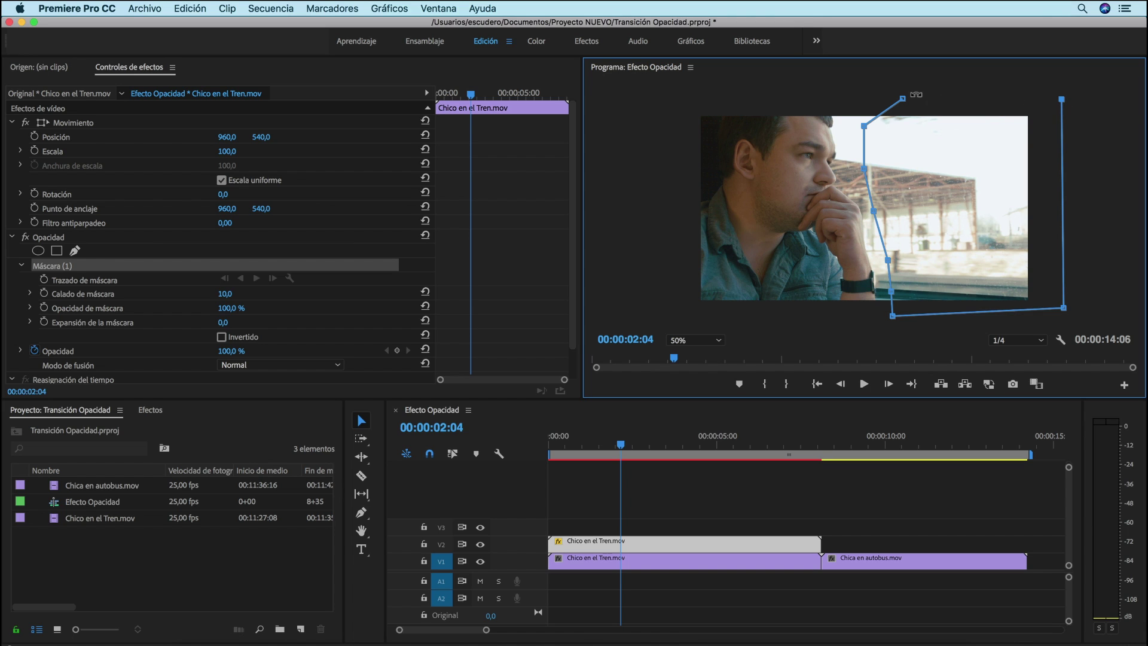
pyautogui.click(904, 99)
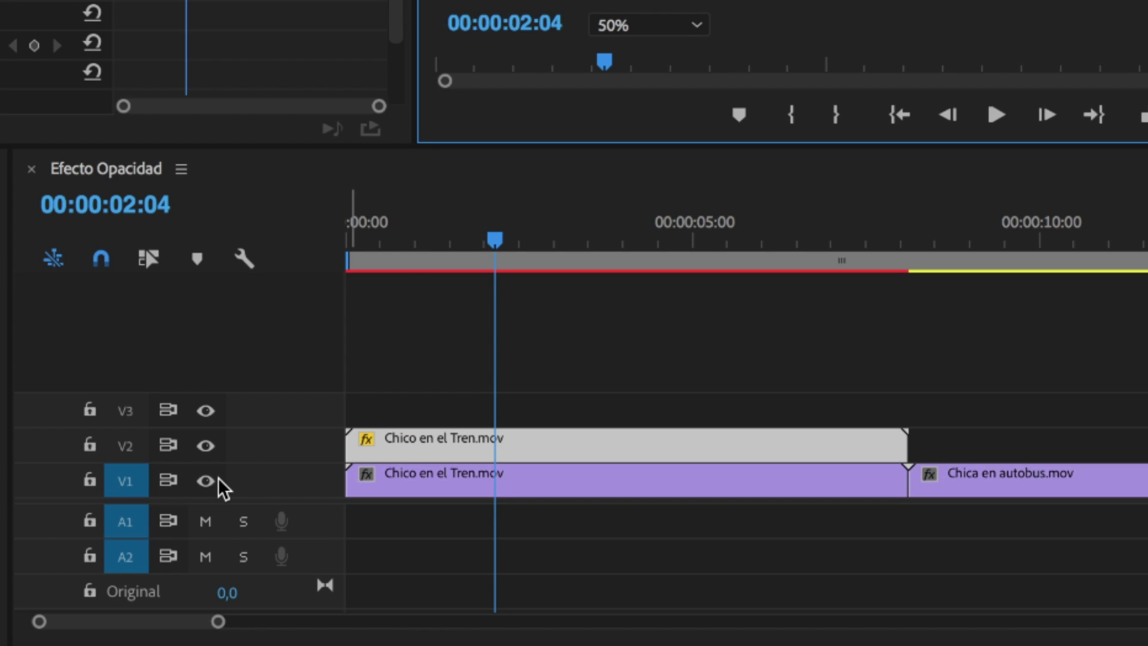
# Step: Hide V1, check Invertido on Máscara (1), then show V1 again
pyautogui.click(217, 477)
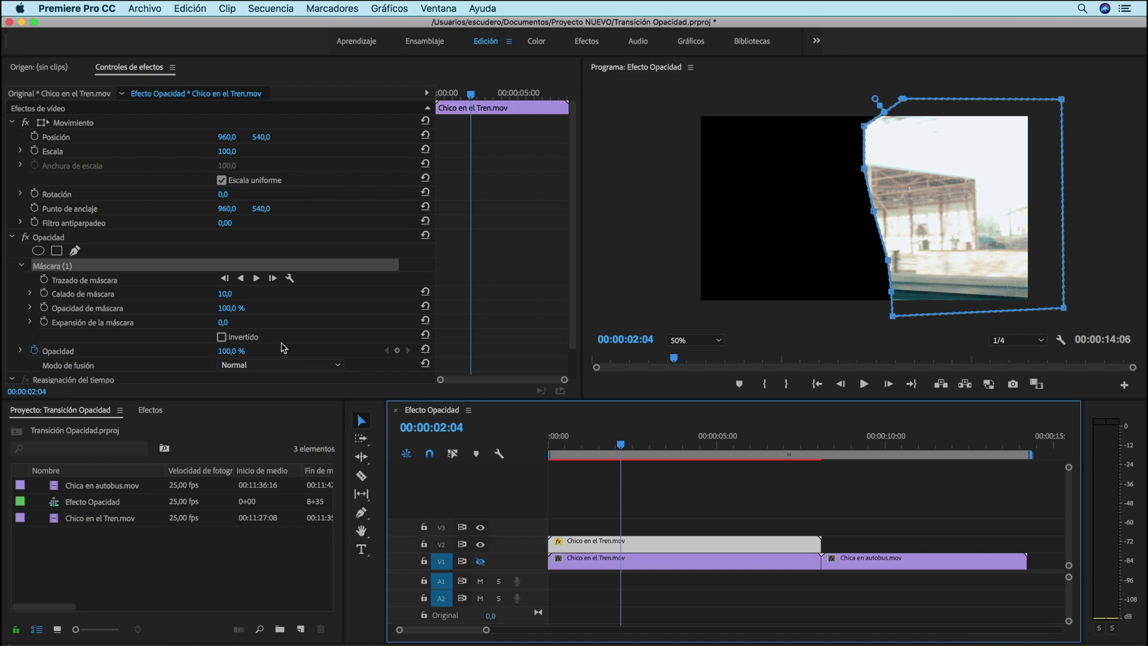
pyautogui.click(223, 339)
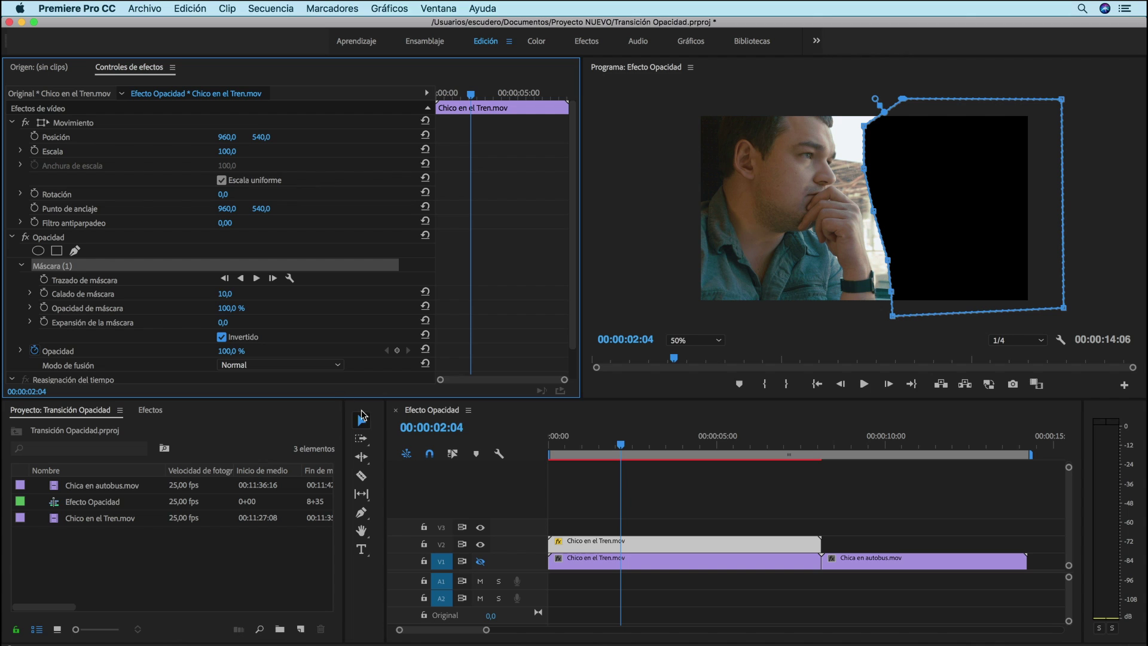
pyautogui.click(481, 563)
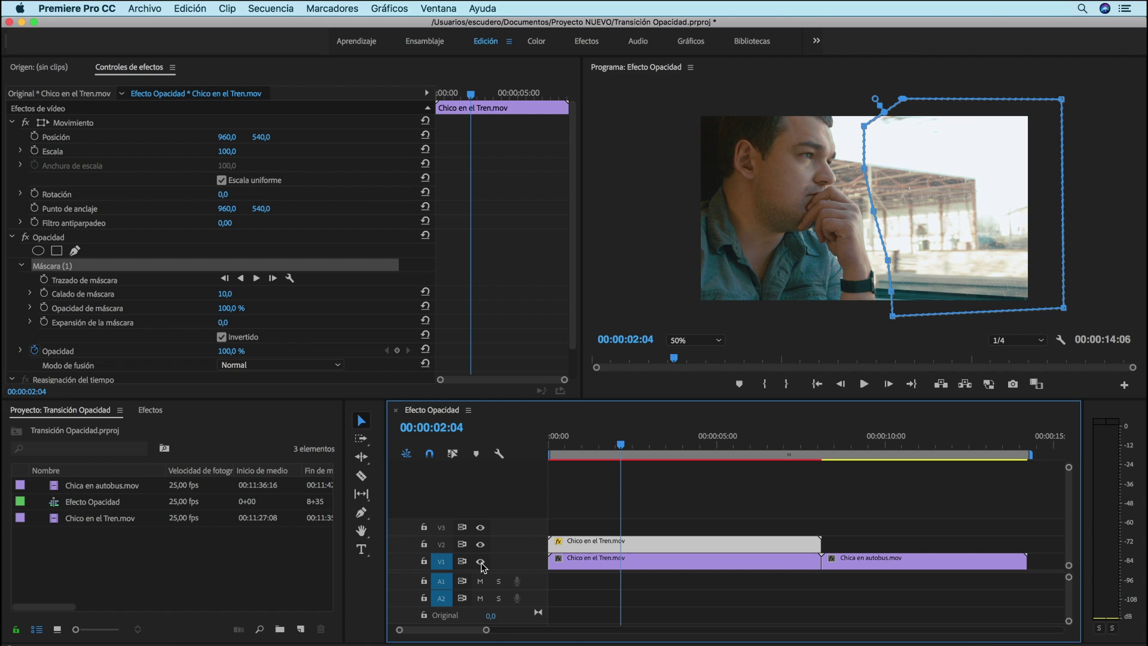
# Step: Move the masked train clip to V3 and place Chica en autobus.mov on V2 near 00:00:02:05
pyautogui.moveTo(640, 544); pyautogui.dragTo(648, 528)
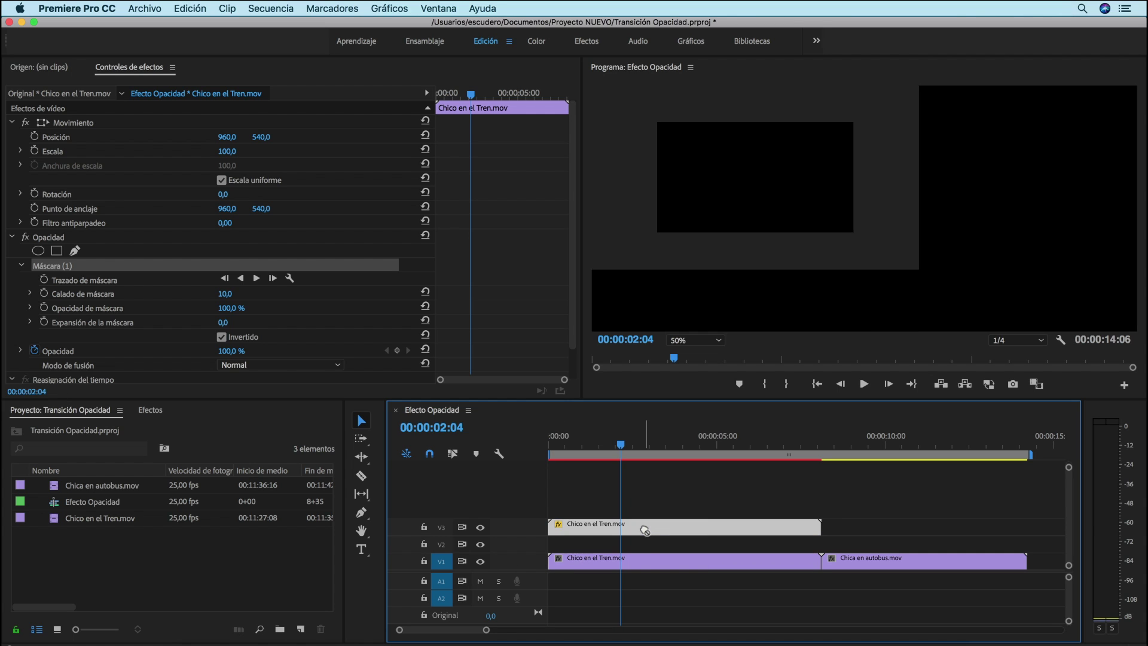
pyautogui.moveTo(625, 448); pyautogui.dragTo(622, 450)
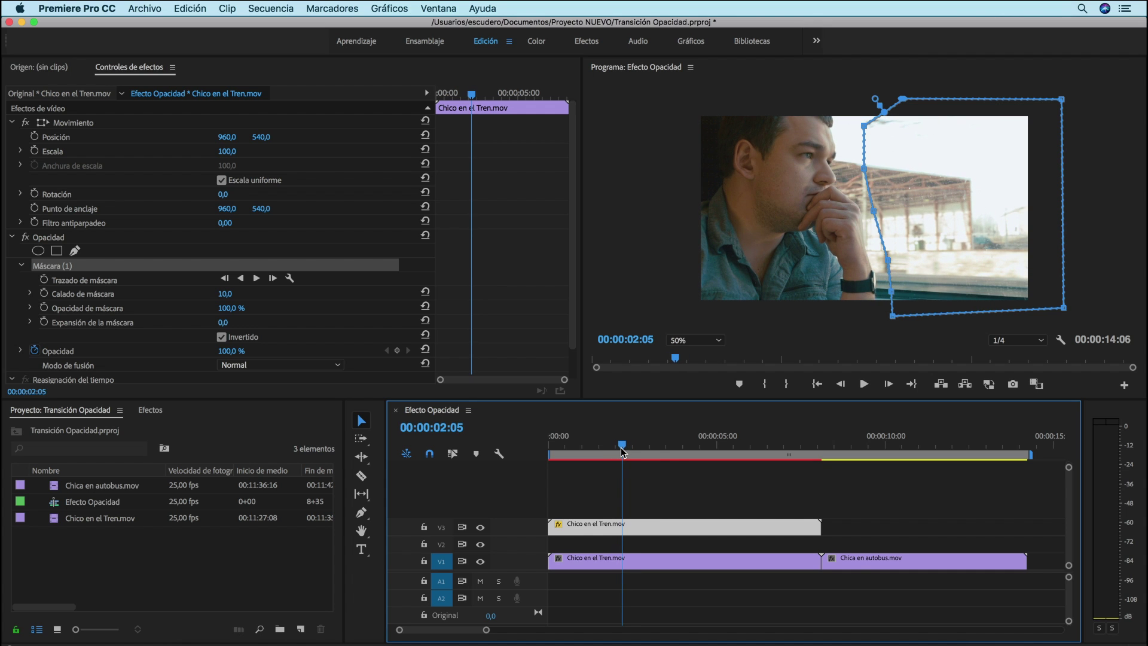
pyautogui.moveTo(852, 560); pyautogui.dragTo(658, 541)
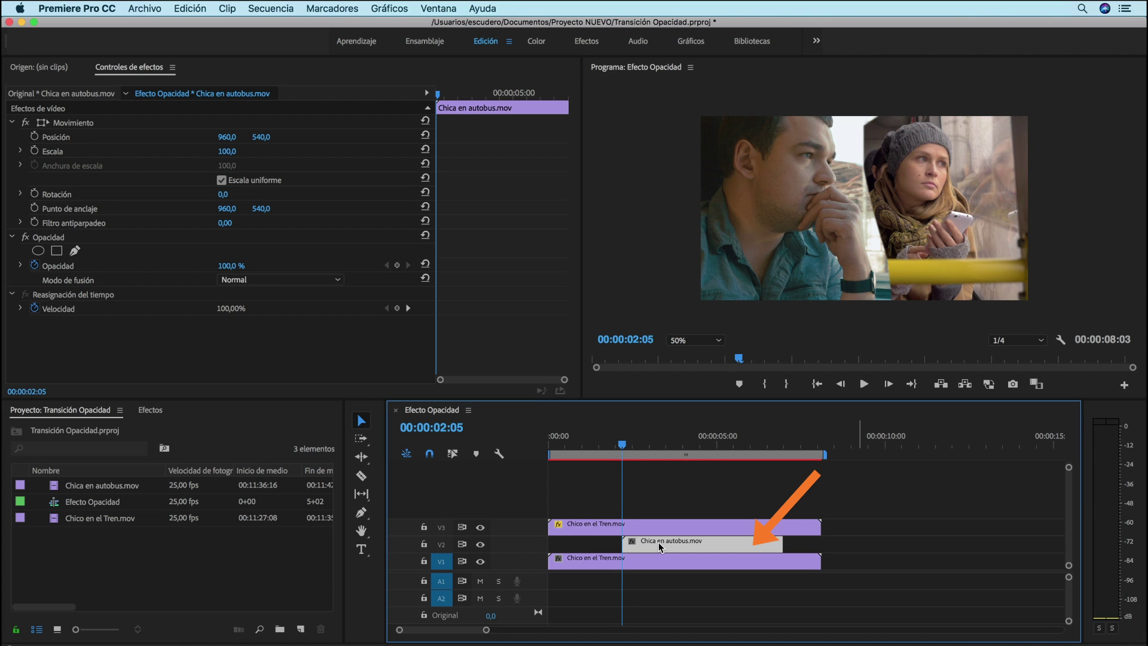
# Step: Scale the bus clip to 148 and reposition it to about 1044/685
pyautogui.moveTo(226, 137)
pyautogui.mouseDown()
pyautogui.moveTo(277, 137)
pyautogui.moveTo(256, 151)
pyautogui.moveTo(348, 137)
pyautogui.moveTo(177, 137)
pyautogui.mouseUp()
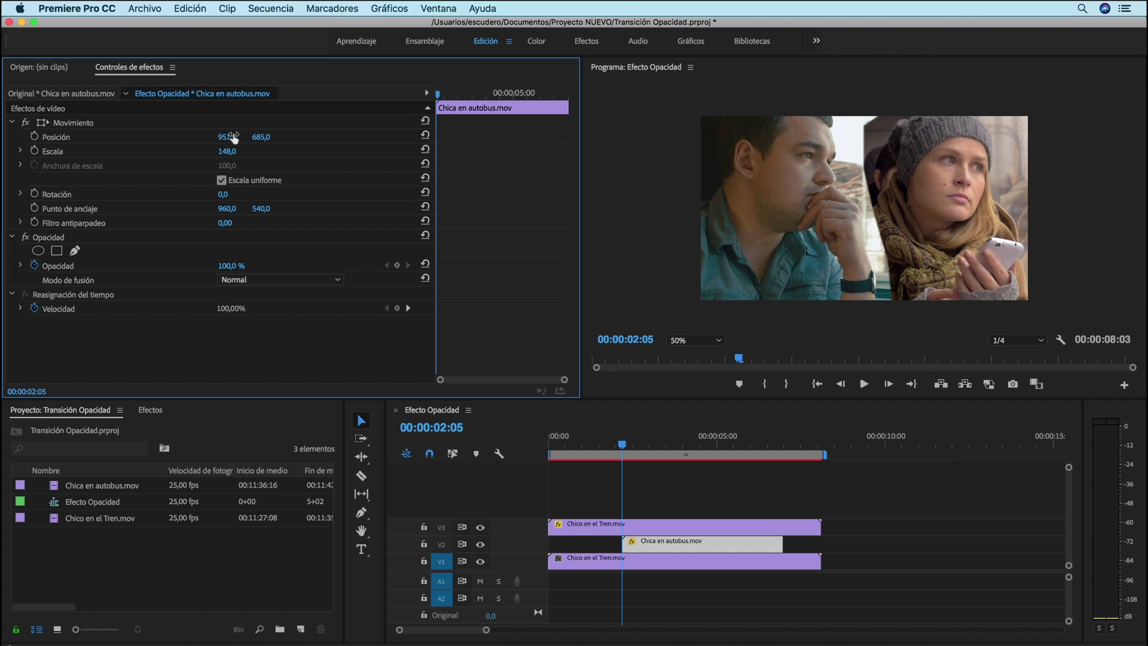
# Step: Set Calado de máscara on the V3 train clip to 270,7 and scrub through to check the blend
pyautogui.click(684, 527)
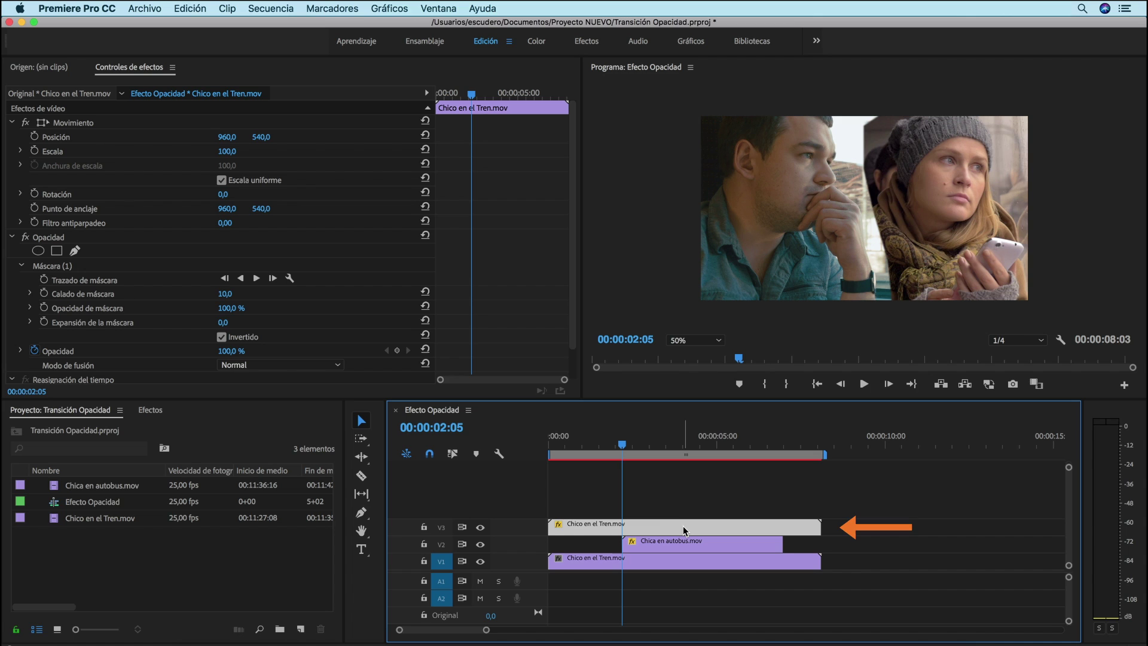
pyautogui.click(31, 293)
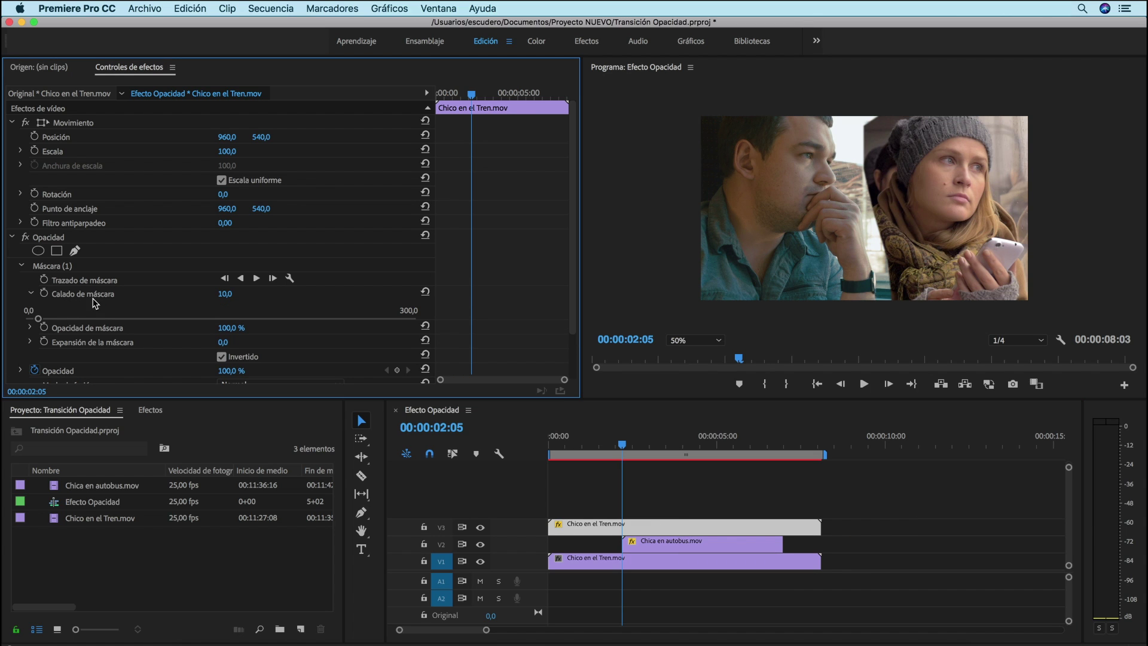
pyautogui.moveTo(39, 321); pyautogui.dragTo(332, 345)
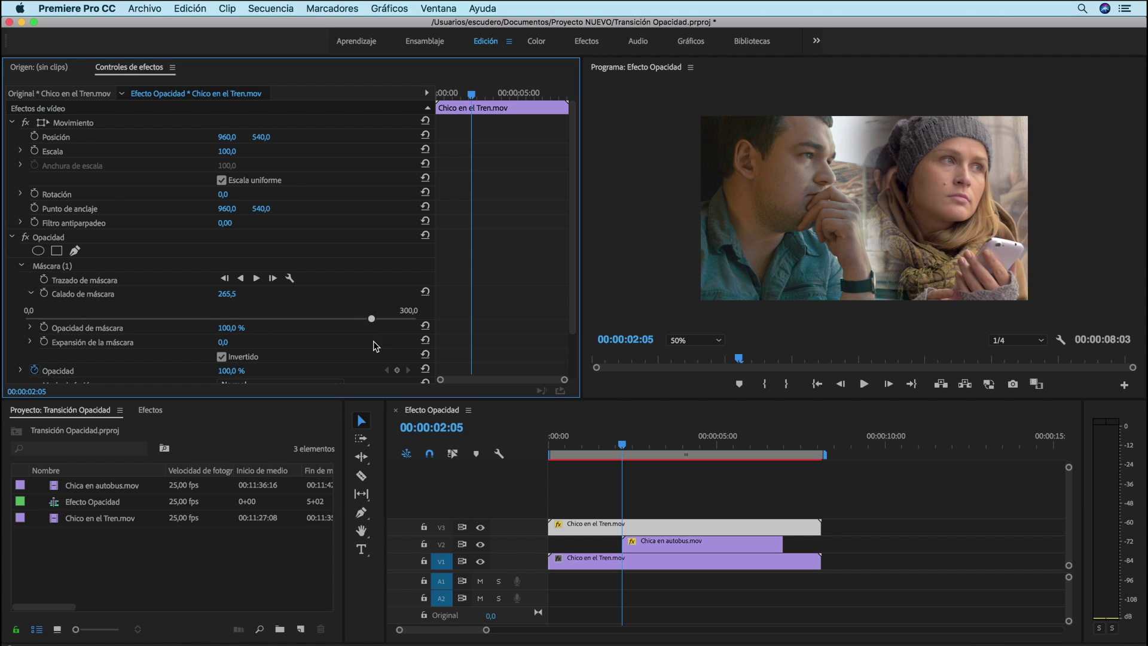
pyautogui.click(616, 446)
pyautogui.moveTo(616, 446)
pyautogui.mouseDown()
pyautogui.moveTo(555, 446)
pyautogui.moveTo(587, 448)
pyautogui.mouseUp()
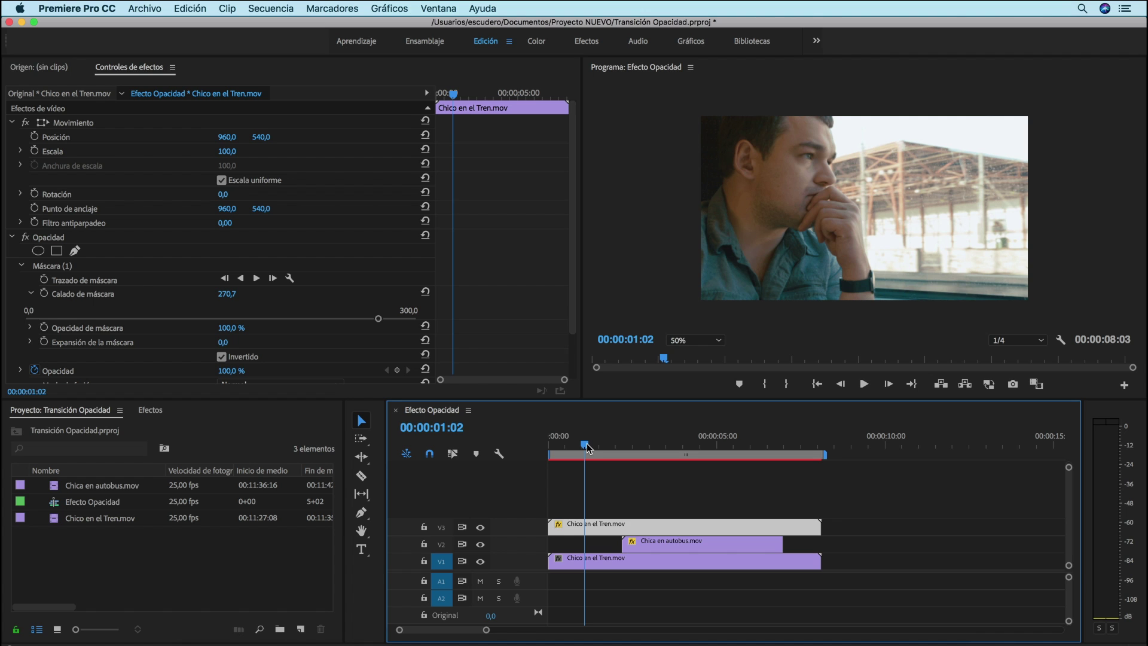
pyautogui.moveTo(587, 448); pyautogui.dragTo(626, 447)
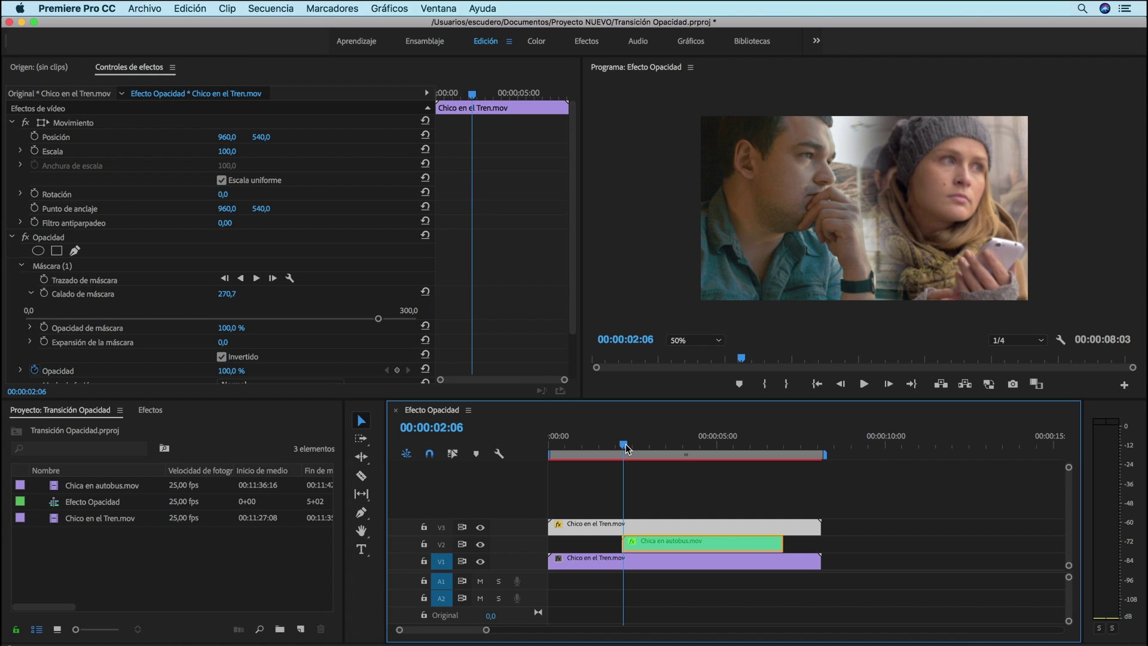
pyautogui.moveTo(626, 448); pyautogui.dragTo(794, 441)
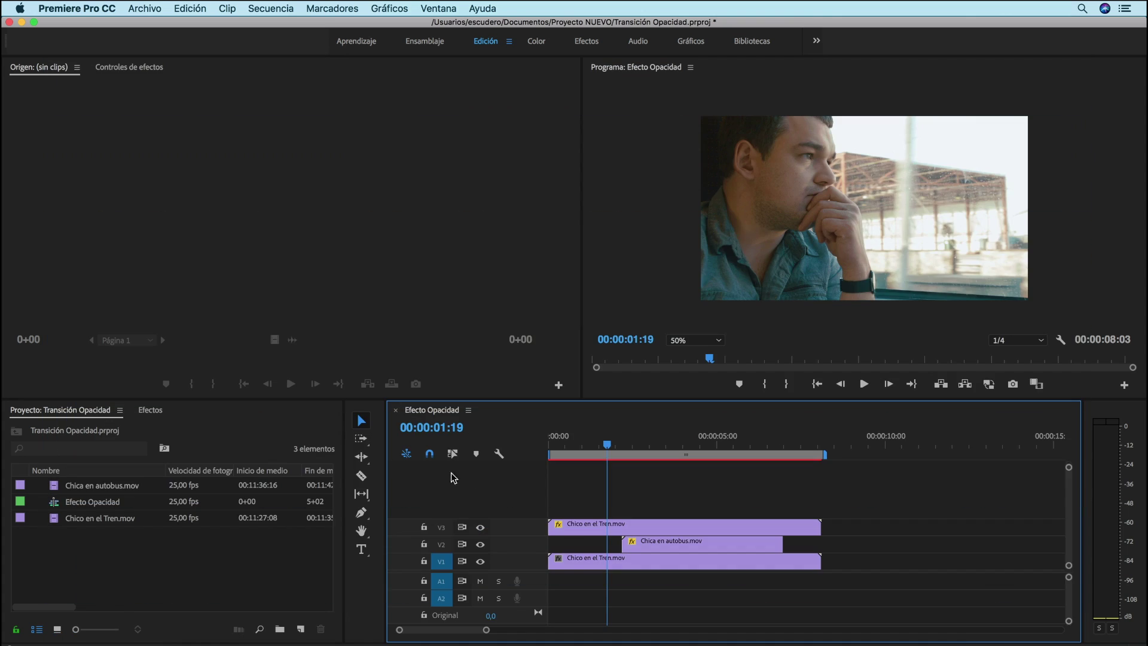
# Step: Apply Disolución cruzada from Transiciones de vídeo > Disolver to the bus clip's start
pyautogui.click(150, 411)
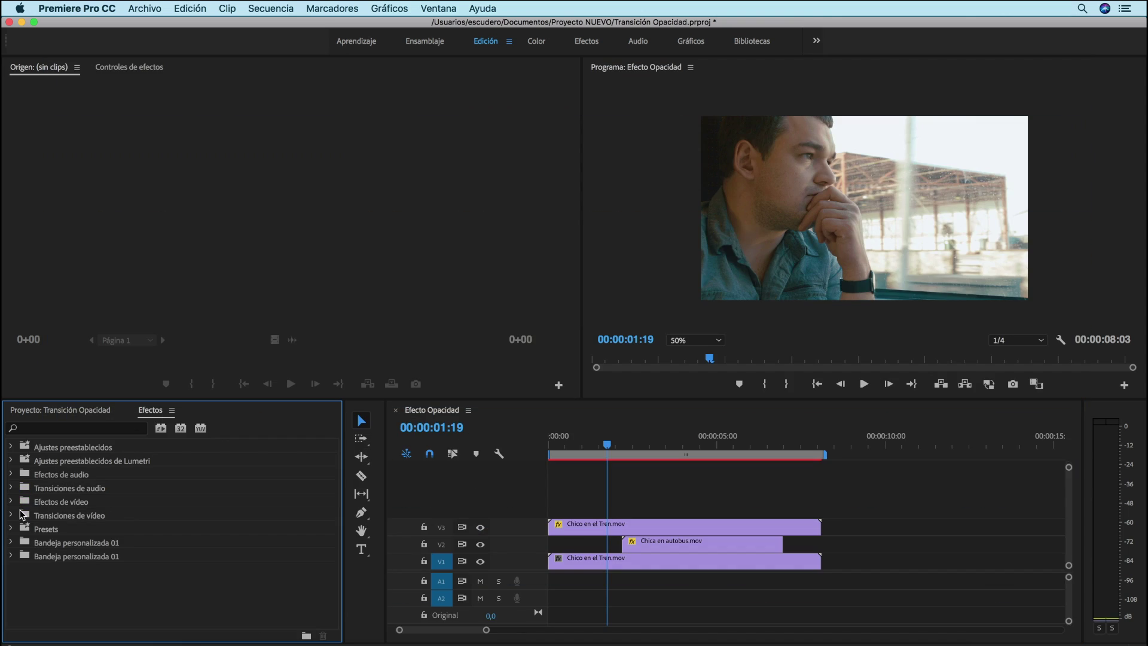
pyautogui.click(11, 515)
pyautogui.click(18, 570)
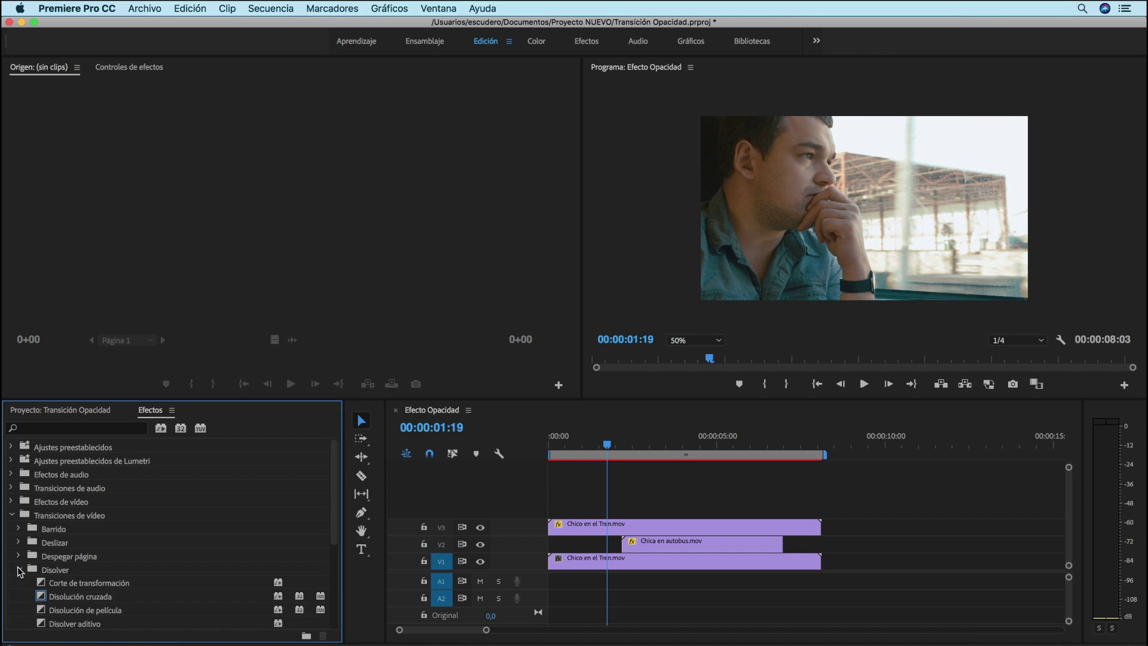
pyautogui.scroll(-5, 19, 572)
pyautogui.click(99, 491)
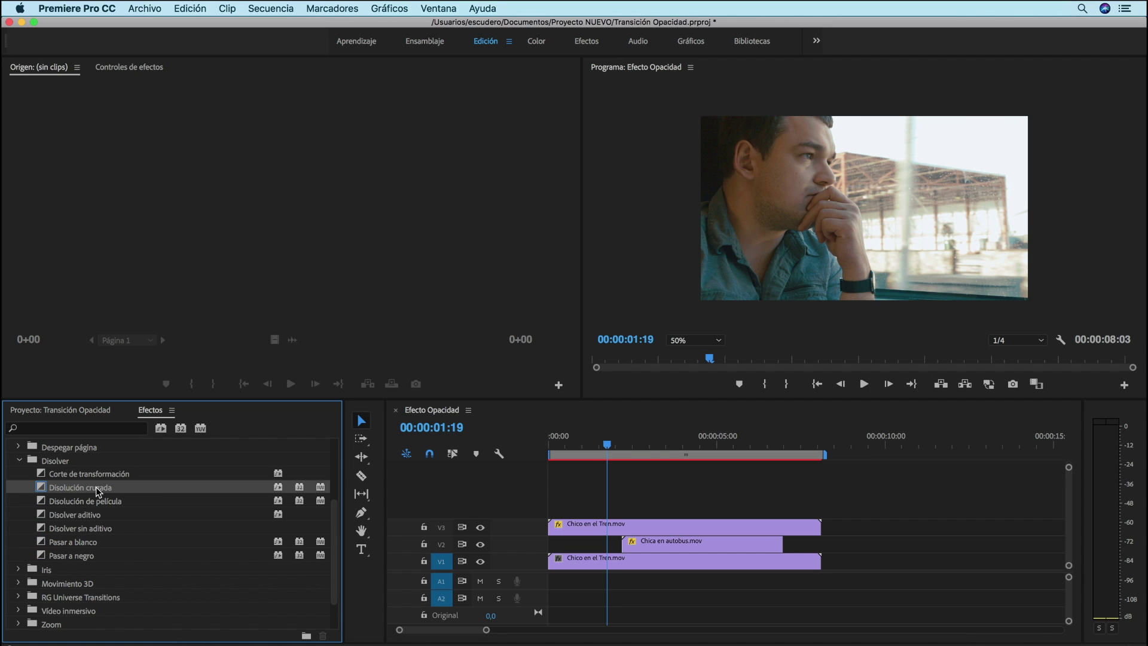
pyautogui.moveTo(44, 491); pyautogui.dragTo(627, 545)
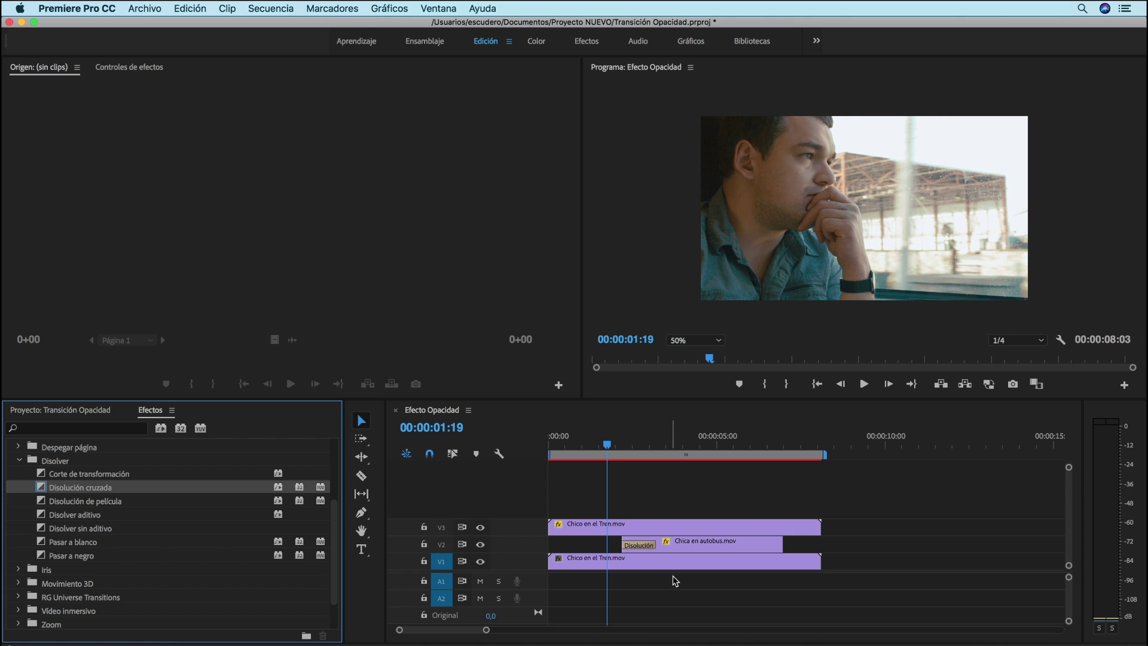
pyautogui.moveTo(607, 447)
pyautogui.mouseDown()
pyautogui.moveTo(592, 450)
pyautogui.moveTo(686, 455)
pyautogui.mouseUp()
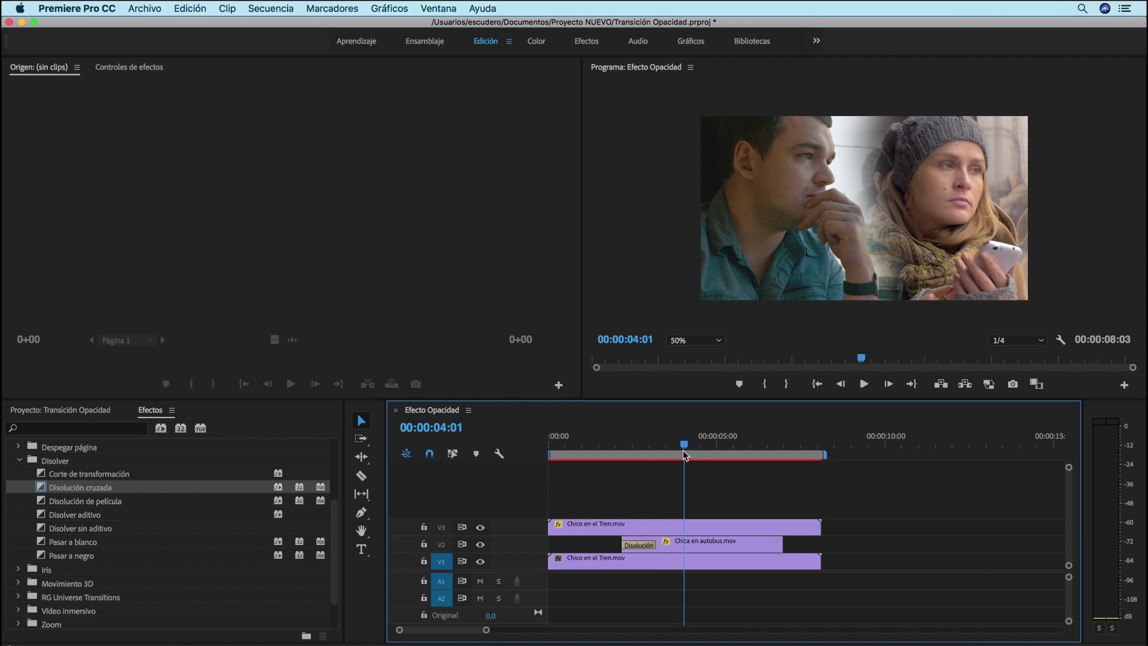
# Step: Apply another Disolución cruzada to the bus clip's end and scrub through it
pyautogui.click(42, 489)
pyautogui.moveTo(42, 489); pyautogui.dragTo(742, 544)
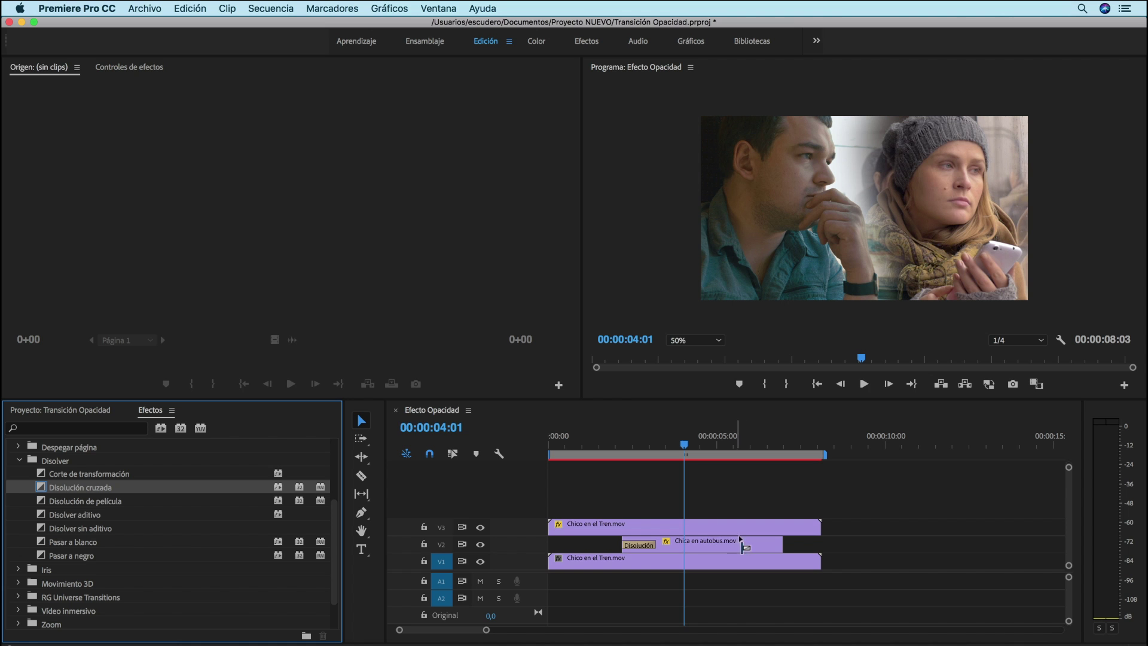
pyautogui.moveTo(741, 544); pyautogui.dragTo(778, 546)
pyautogui.click(719, 452)
pyautogui.moveTo(727, 454)
pyautogui.mouseDown()
pyautogui.moveTo(821, 456)
pyautogui.moveTo(500, 455)
pyautogui.mouseUp()
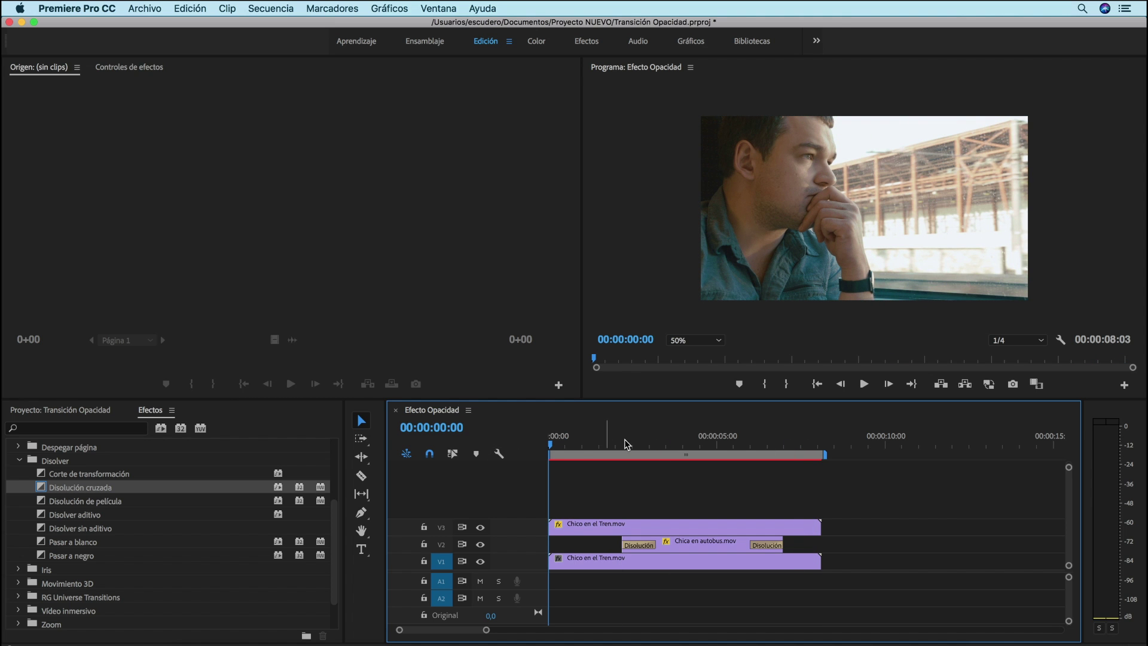
# Step: Play the sequence, delete the closing dissolve, and move the playhead to about 00:00:05:16
pyautogui.click(865, 385)
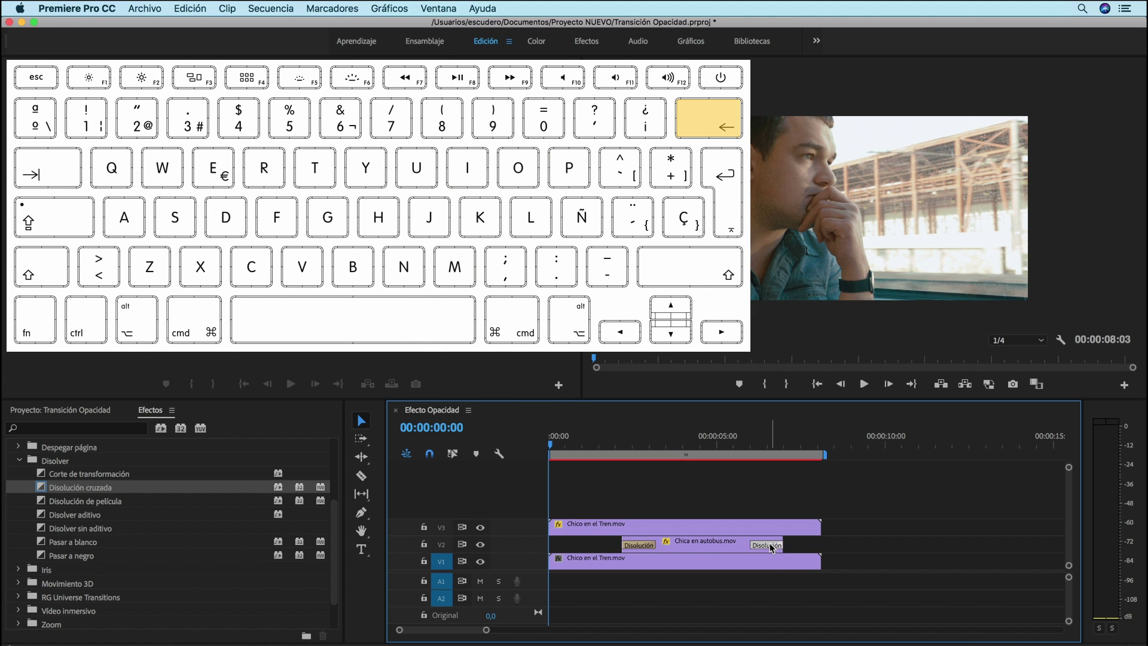
pyautogui.press('BackSpace')
pyautogui.moveTo(555, 443); pyautogui.dragTo(740, 468)
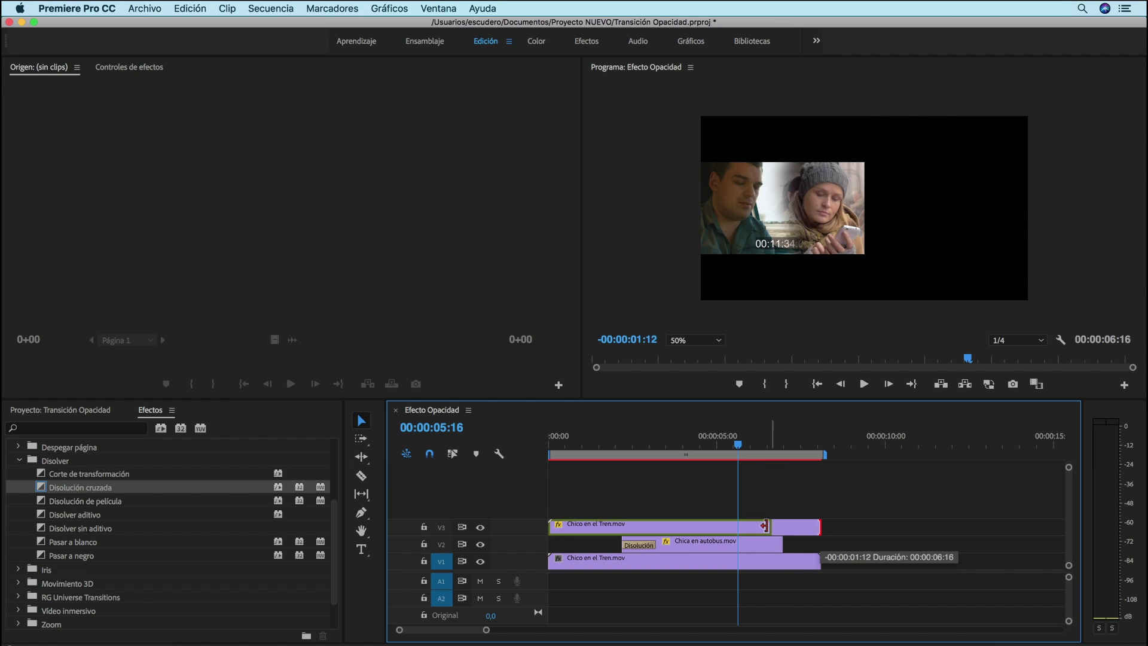
# Step: Trim the ends of the V3 and V1 train clips back to the playhead so both end together
pyautogui.moveTo(818, 524); pyautogui.dragTo(736, 529)
pyautogui.moveTo(814, 562); pyautogui.dragTo(738, 562)
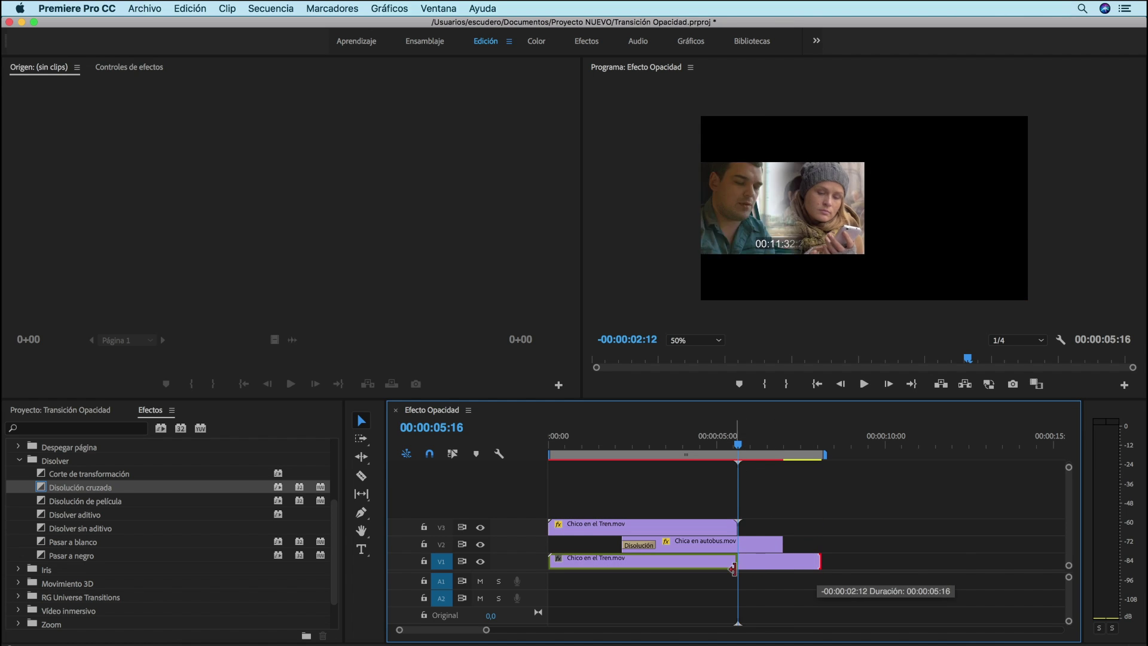
pyautogui.moveTo(740, 456); pyautogui.dragTo(761, 464)
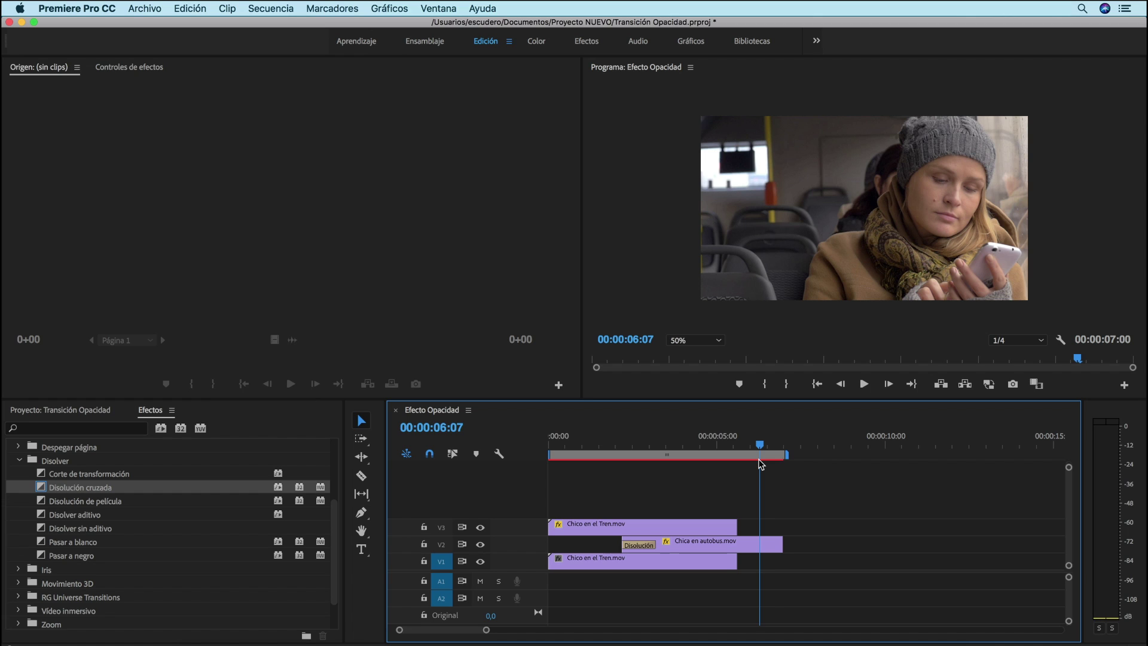
# Step: Add a Disolución cruzada transition to the V3 clip's end, preview it, and return to the start
pyautogui.click(39, 488)
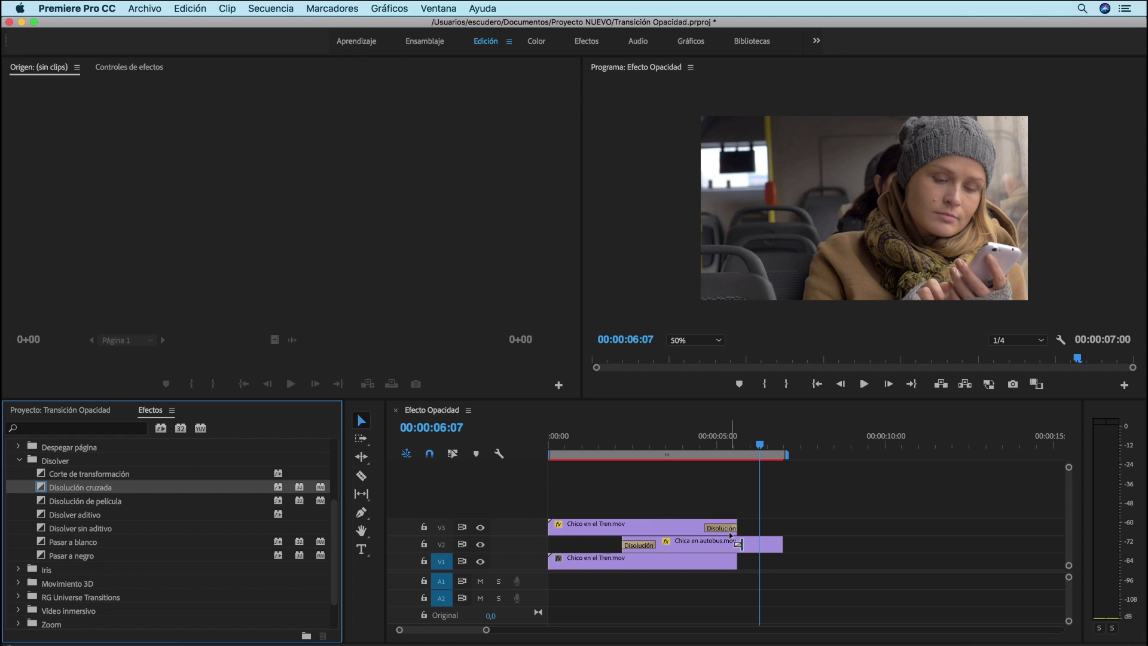
pyautogui.moveTo(763, 450)
pyautogui.mouseDown()
pyautogui.moveTo(678, 464)
pyautogui.moveTo(767, 477)
pyautogui.mouseUp()
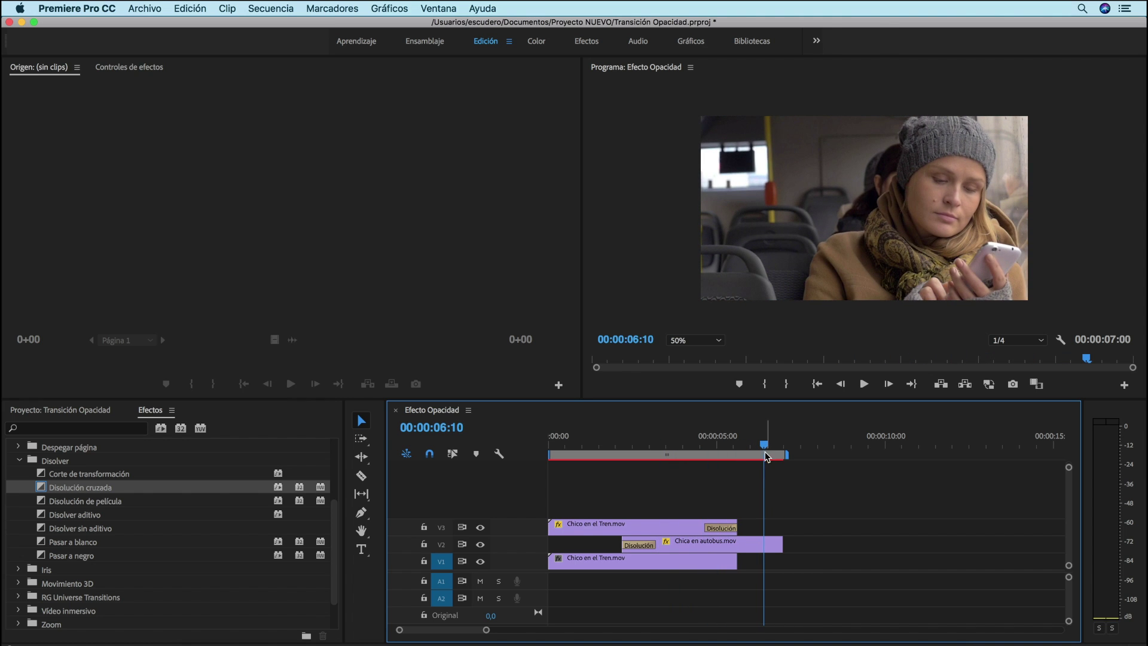
pyautogui.moveTo(767, 457); pyautogui.dragTo(528, 460)
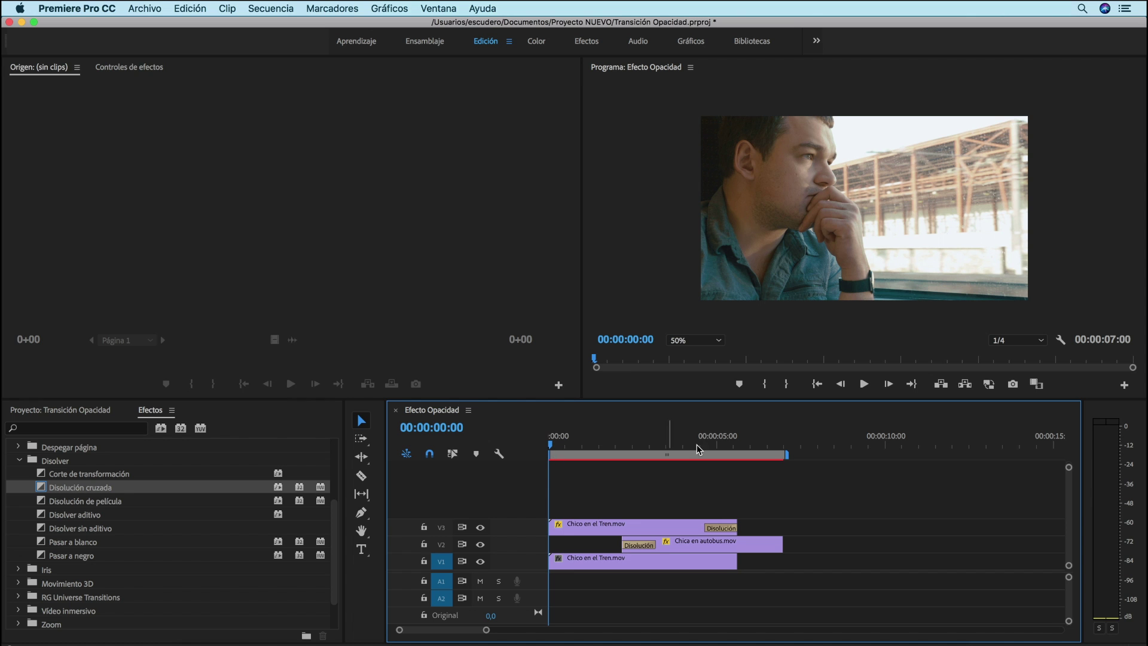
# Step: Play the edited Efecto Opacidad sequence full screen from 00:00:00:00
pyautogui.click(862, 385)
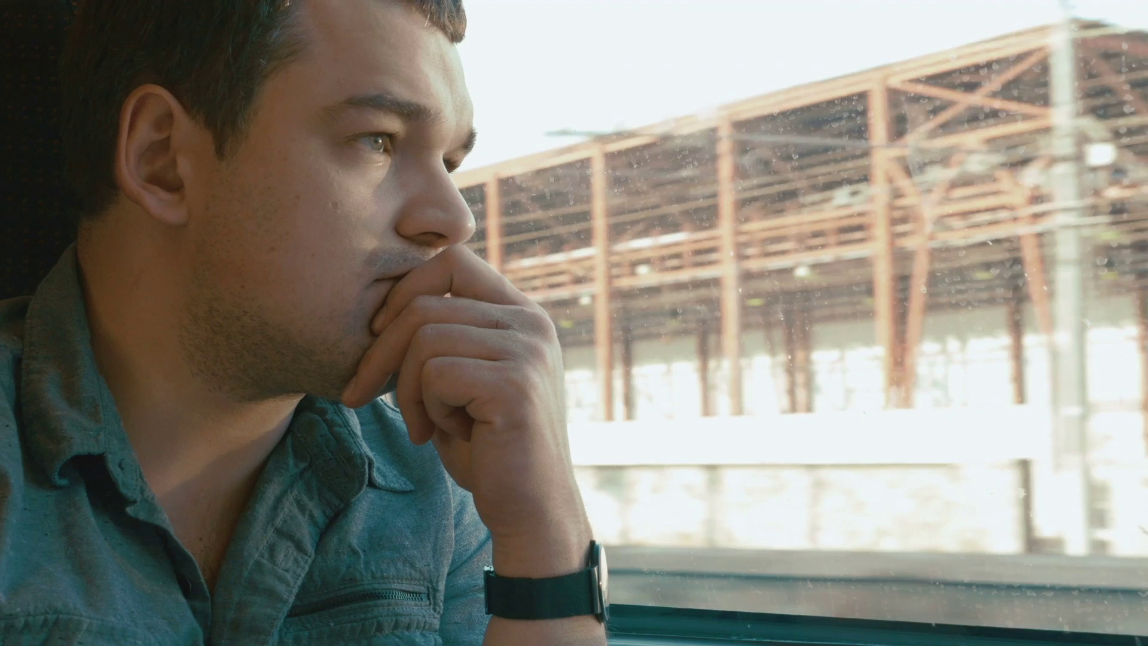